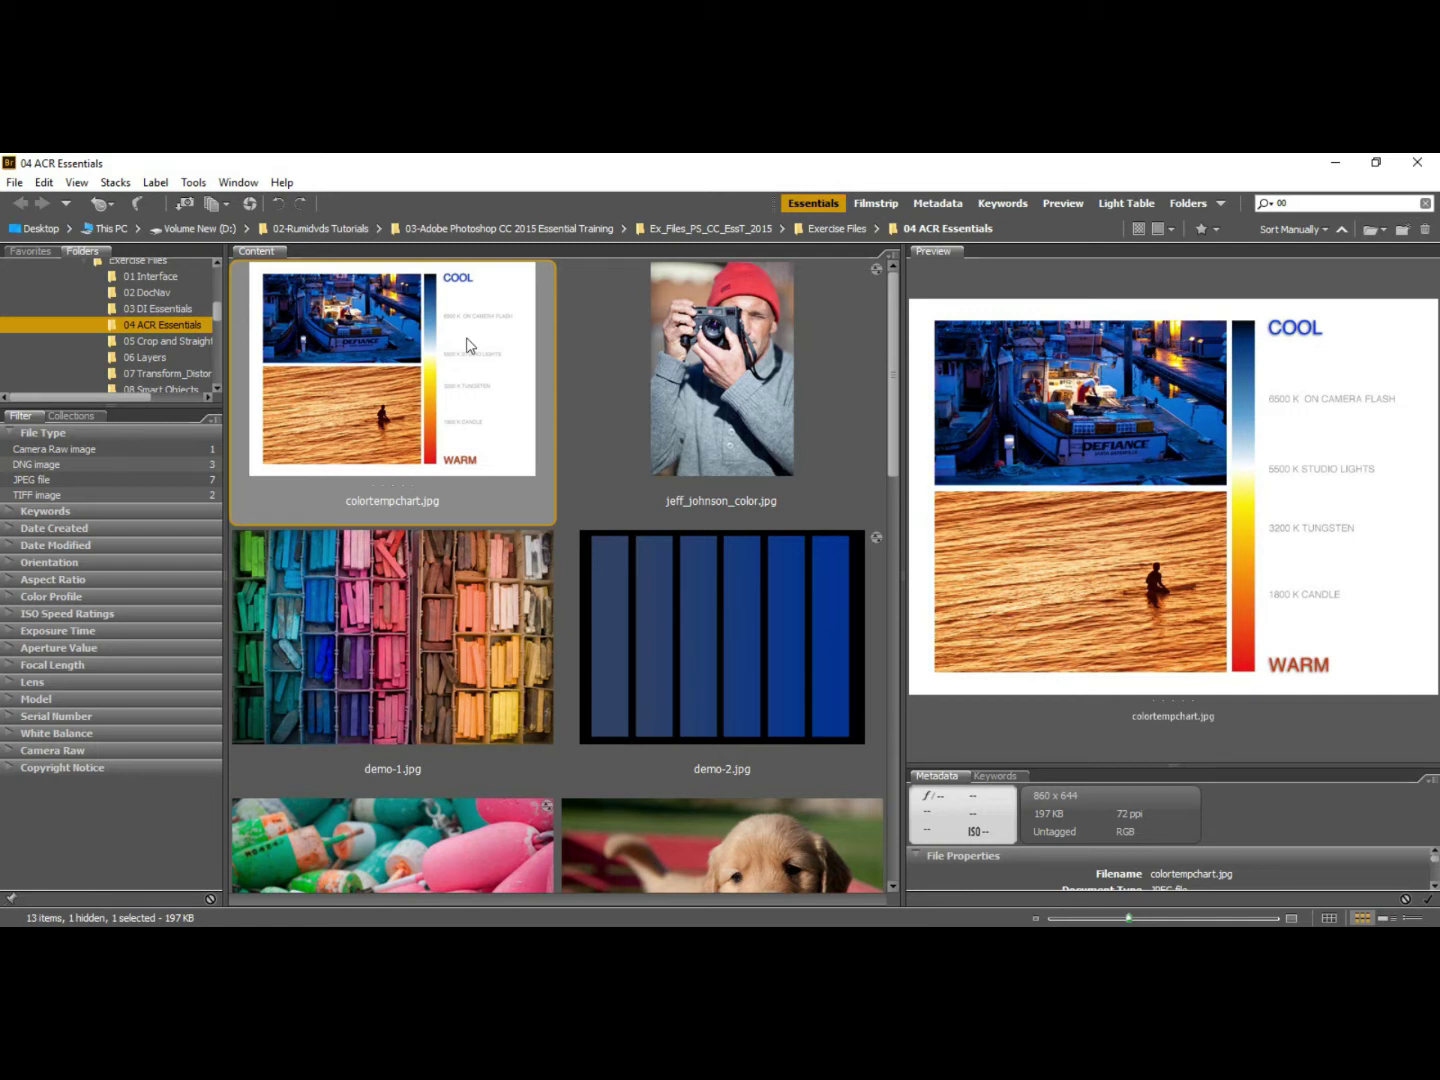
# Step: Preview the colour temperature chart full screen, then open jeff_johnson_color.jpg in Camera Raw
pyautogui.press('space')
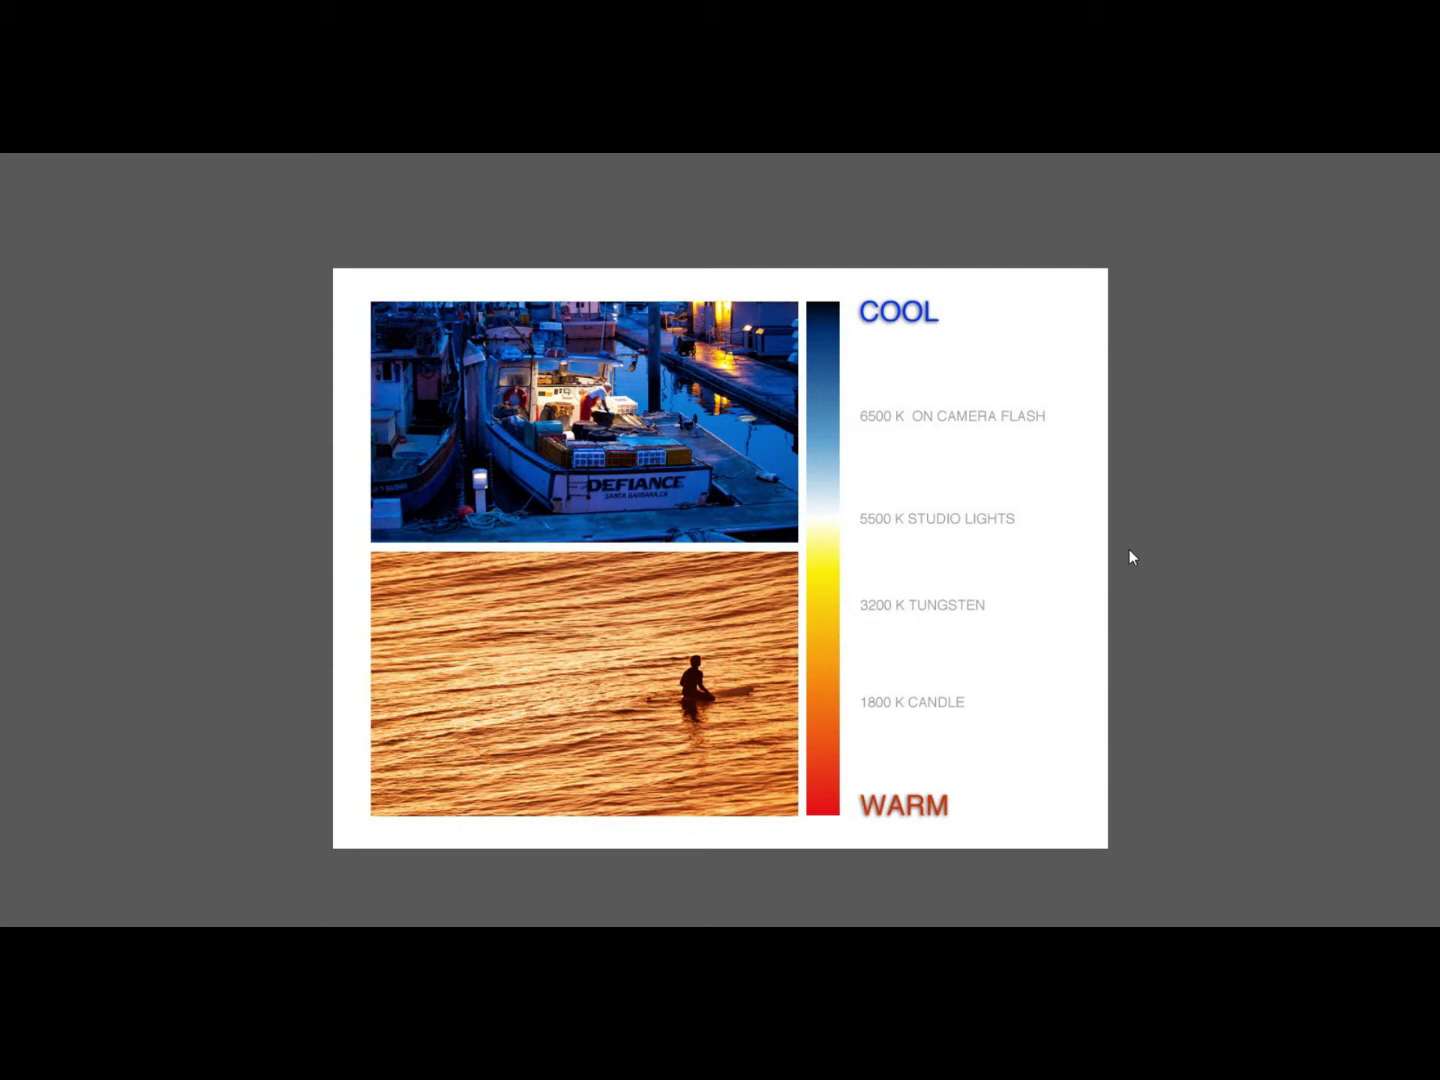
pyautogui.press('space')
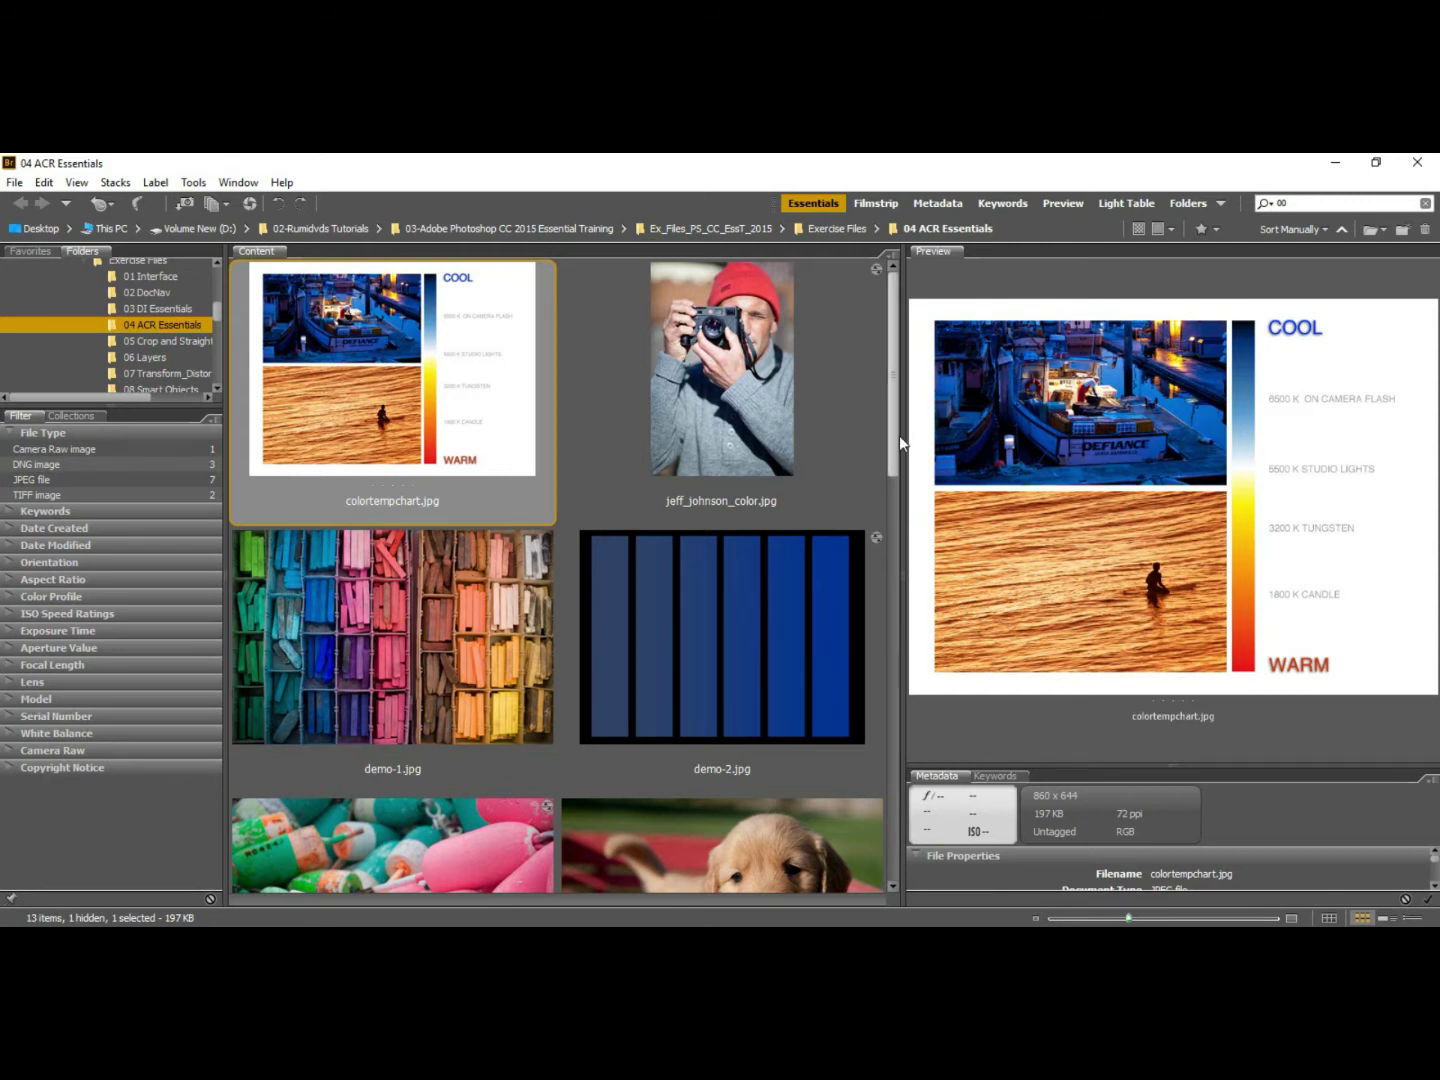
pyautogui.click(729, 377)
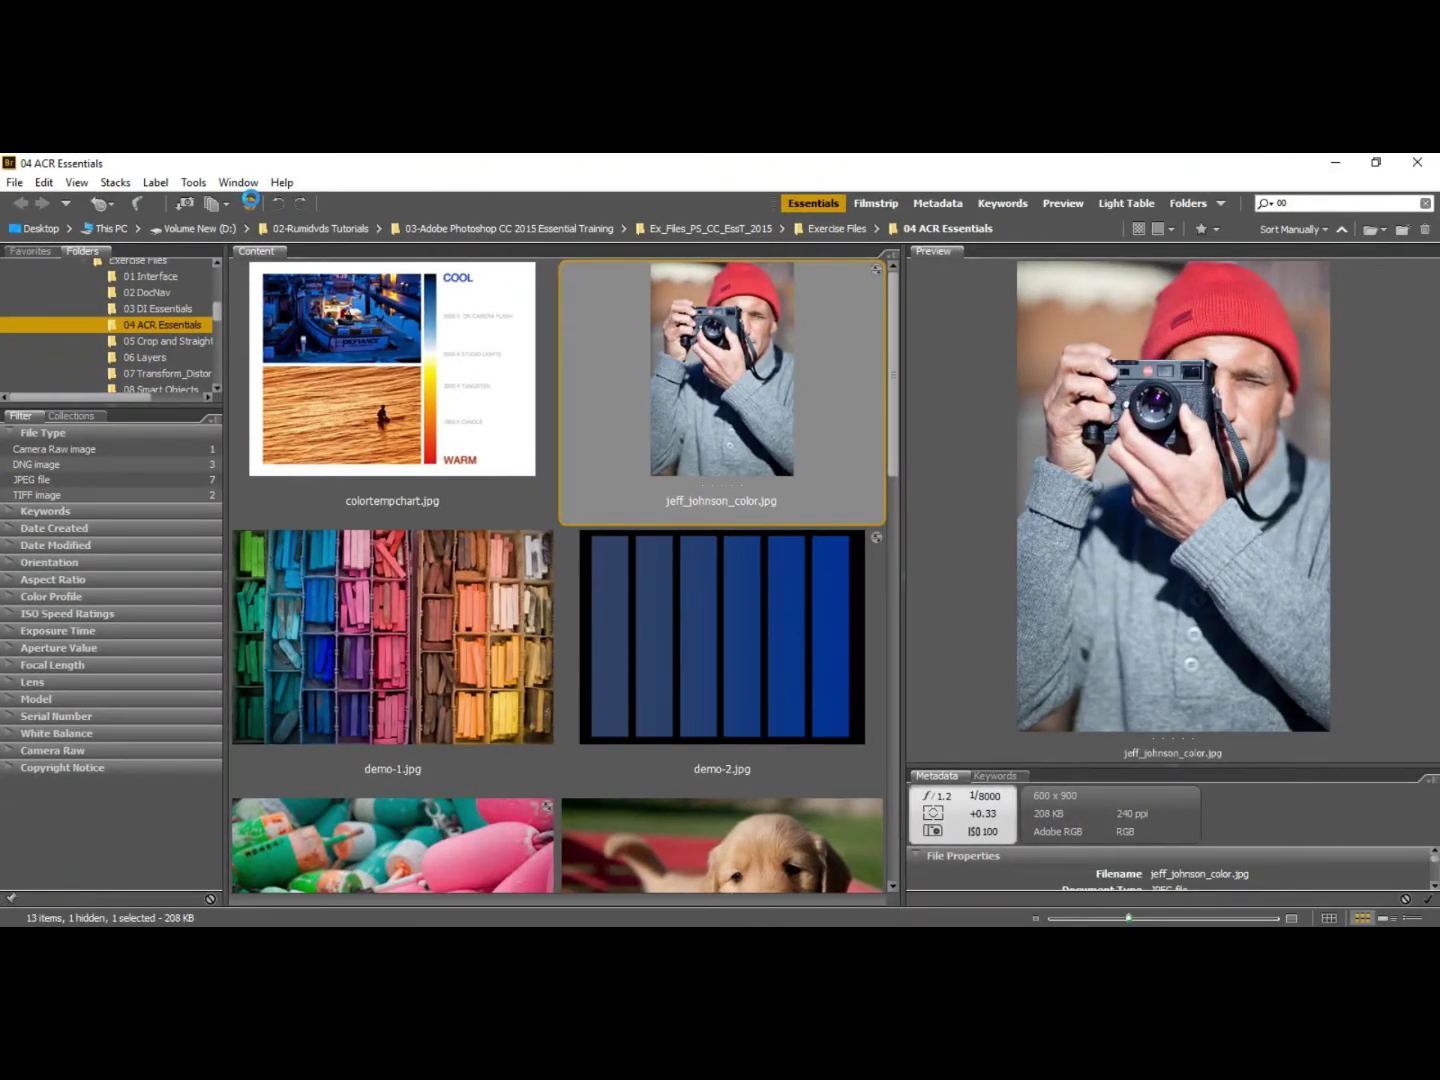
pyautogui.click(250, 199)
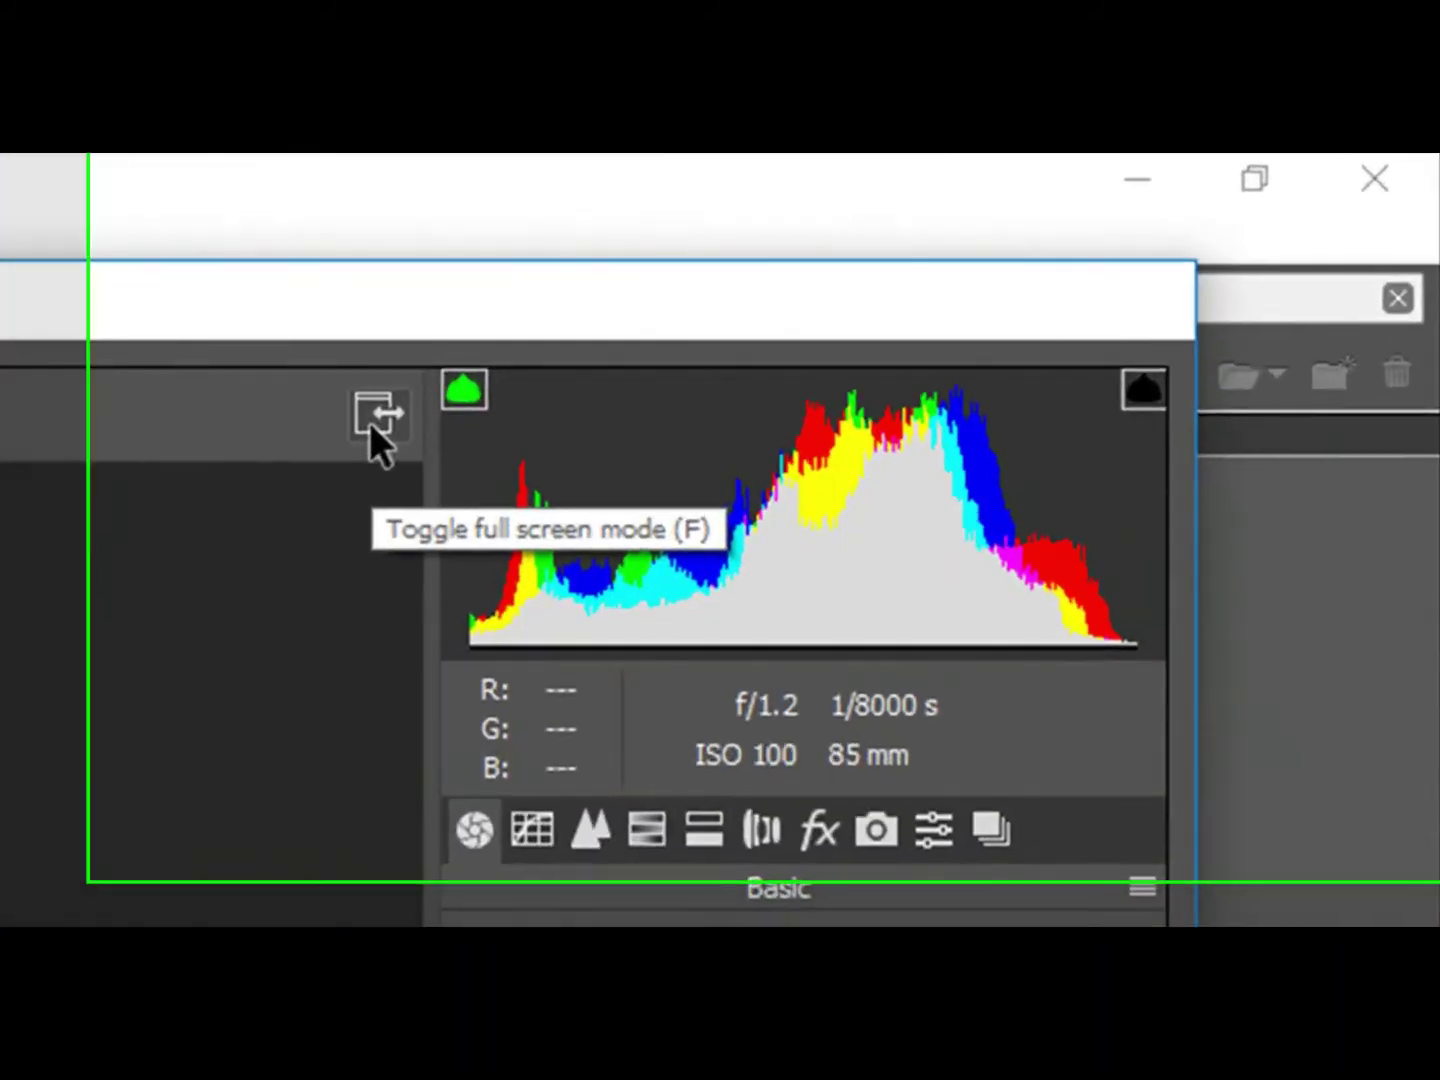
# Step: Switch the Camera Raw window to full screen mode
pyautogui.click(372, 420)
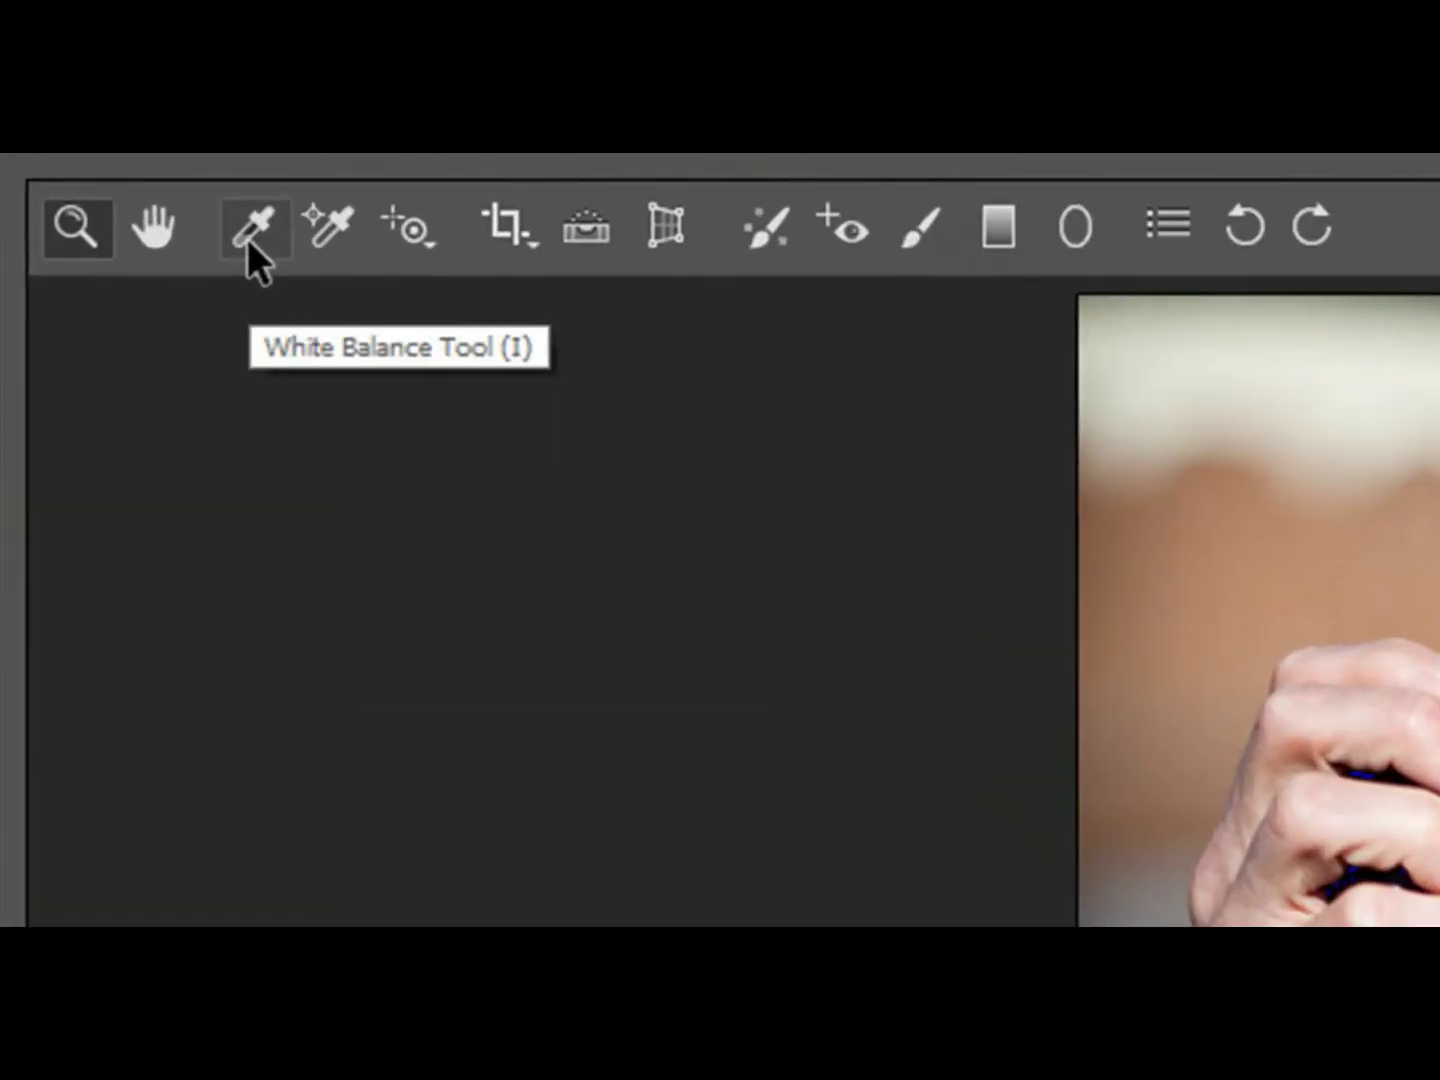
# Step: Activate the White Balance Tool in the Camera Raw toolbar
pyautogui.click(248, 243)
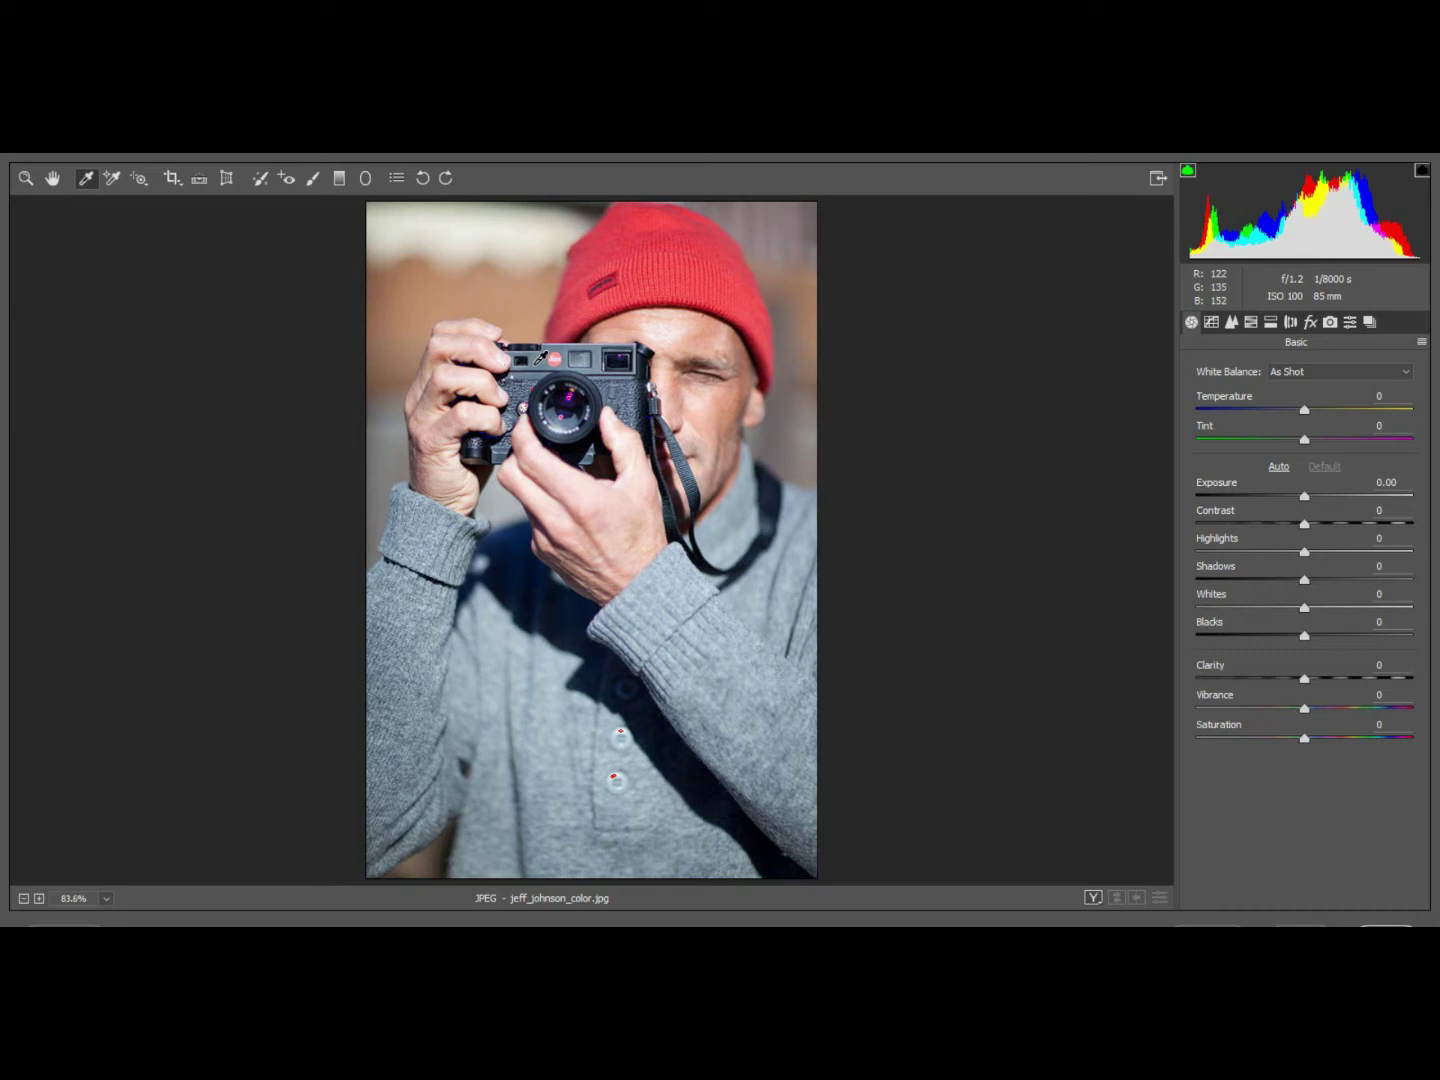
# Step: Sample the grey sweater for Custom white balance (Temperature +19, Tint +13), toggling before/after
pyautogui.click(538, 361)
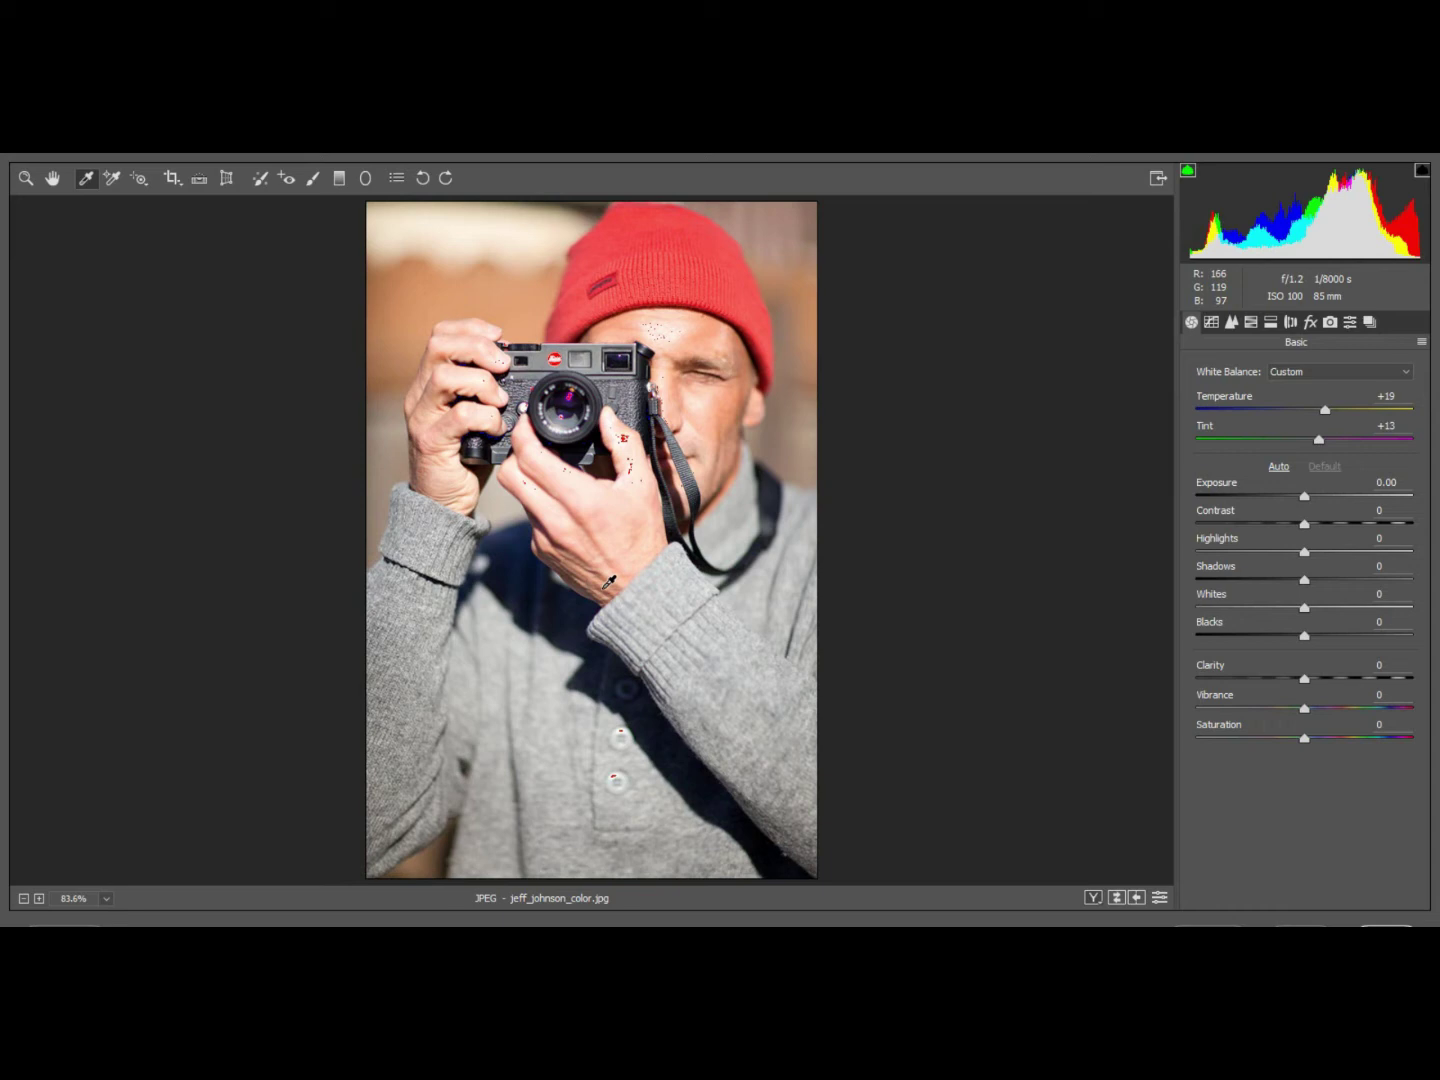
pyautogui.hotkey('ctrl', 'z')
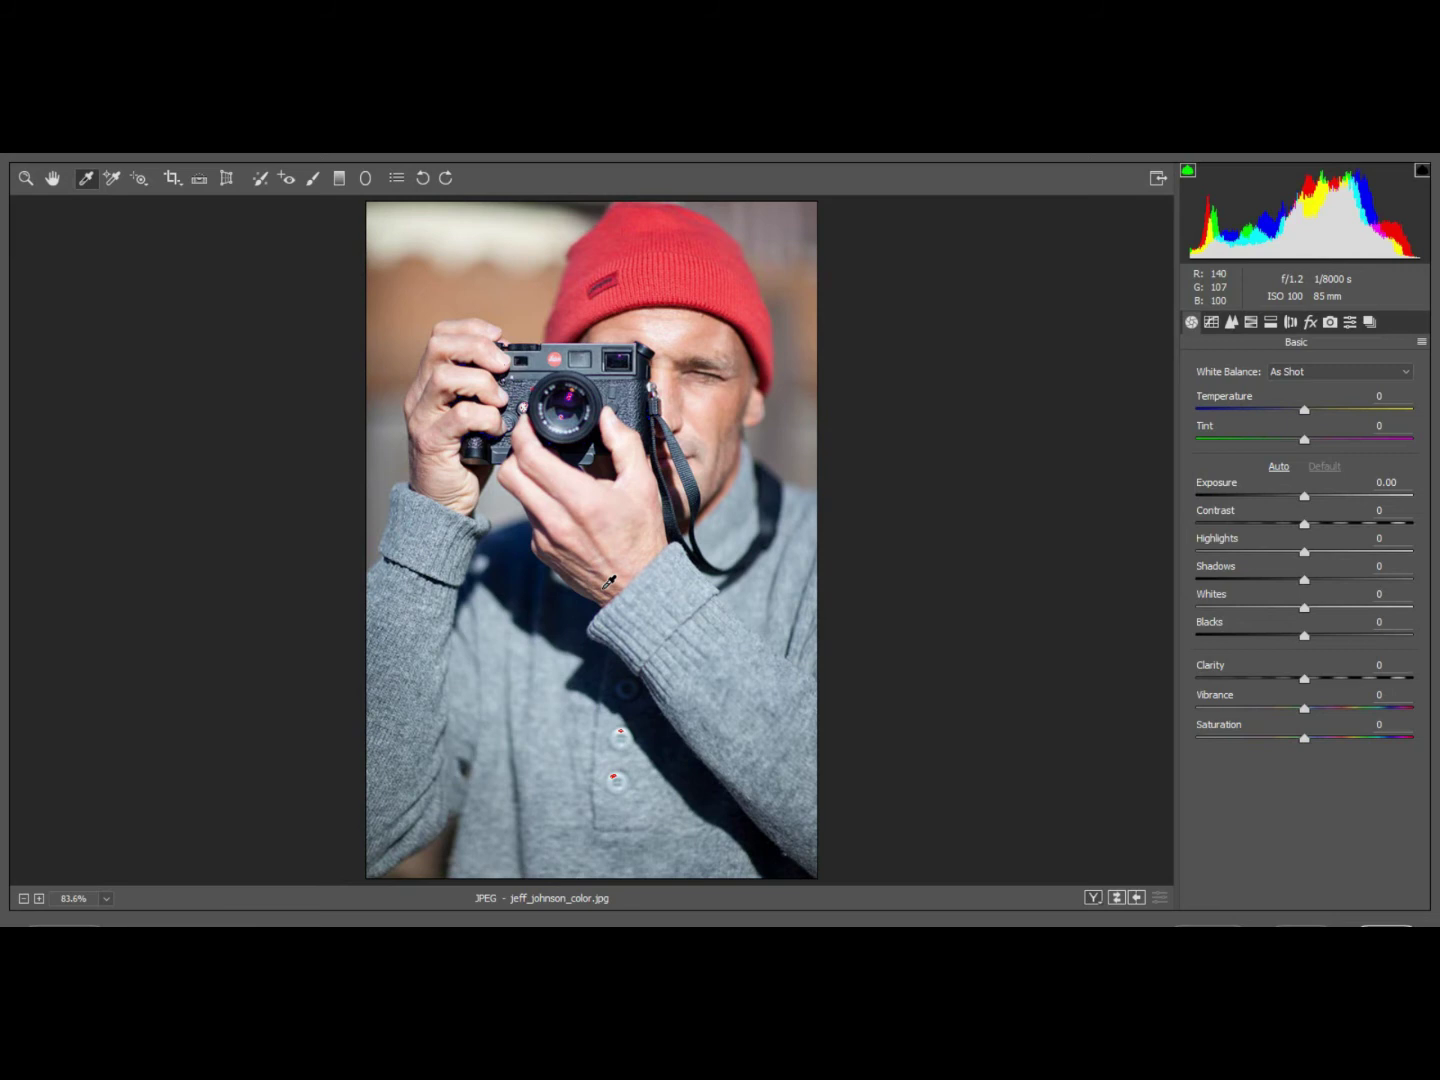
pyautogui.hotkey('ctrl', 'z')
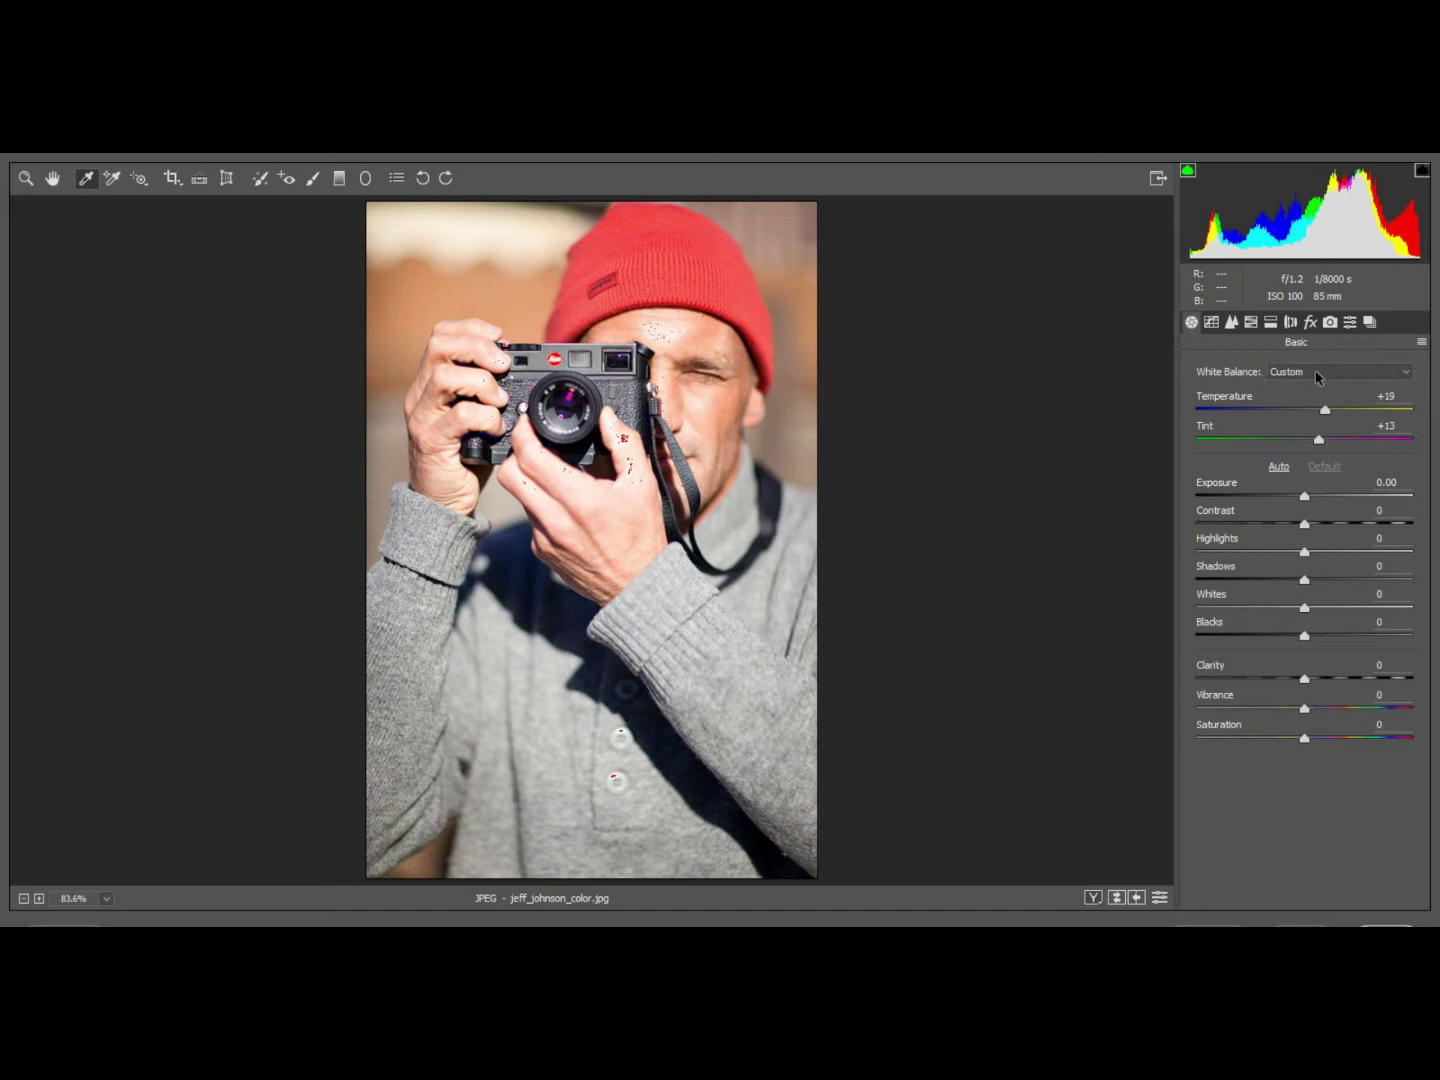
pyautogui.click(1317, 376)
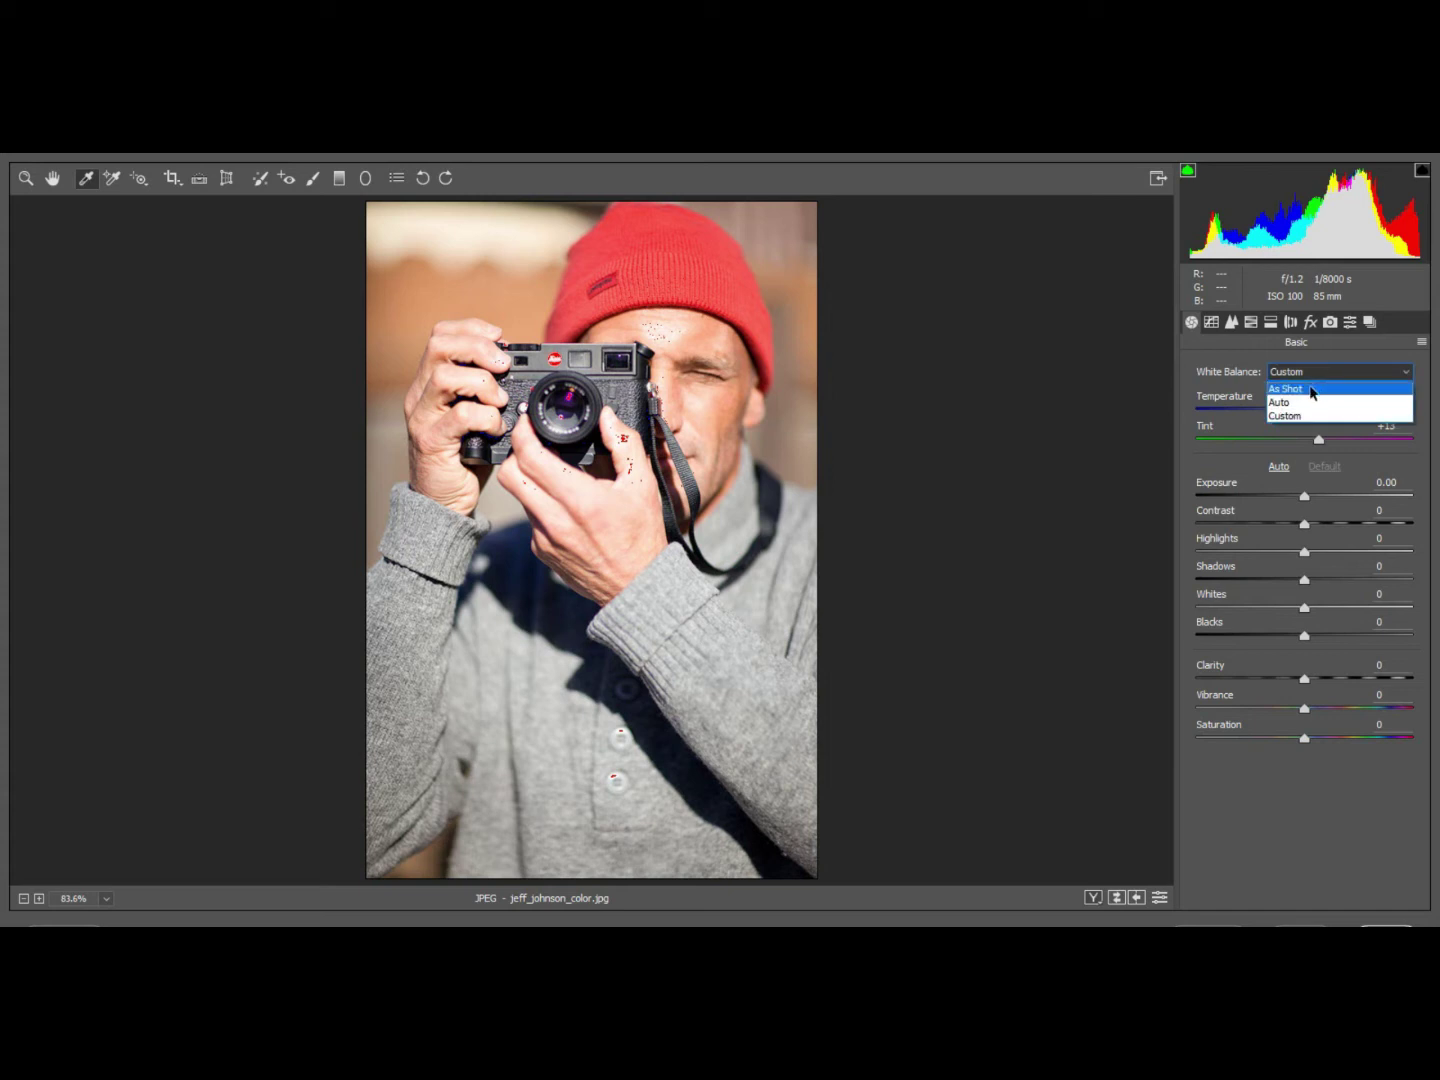
pyautogui.click(1312, 390)
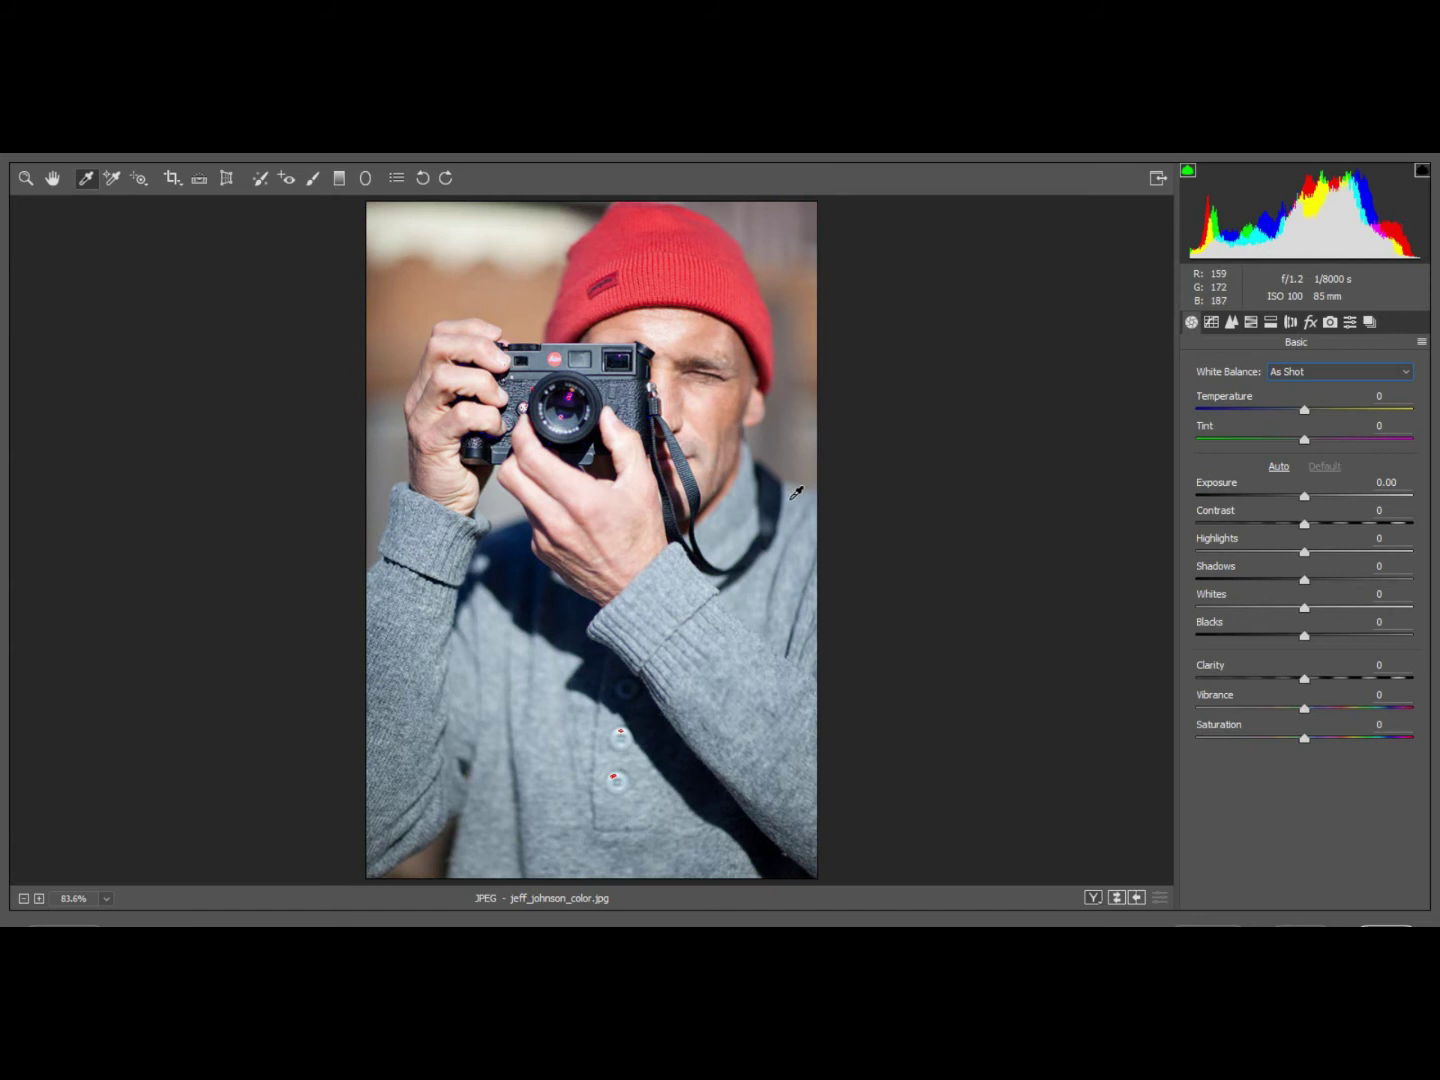
pyautogui.click(1306, 373)
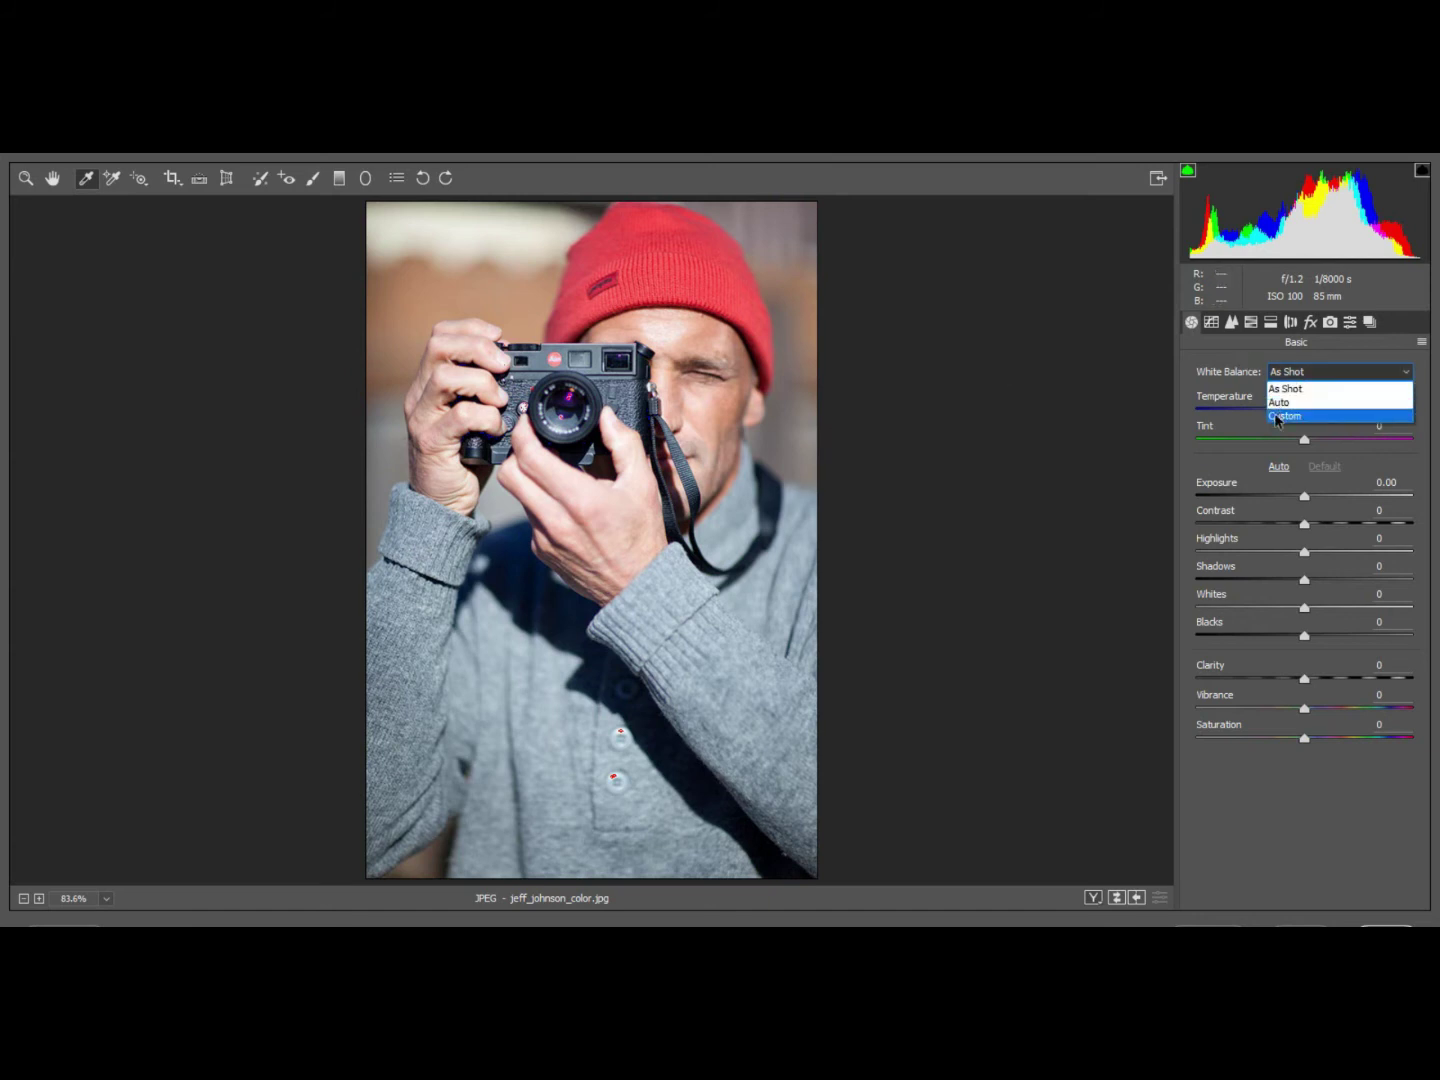
pyautogui.click(1282, 416)
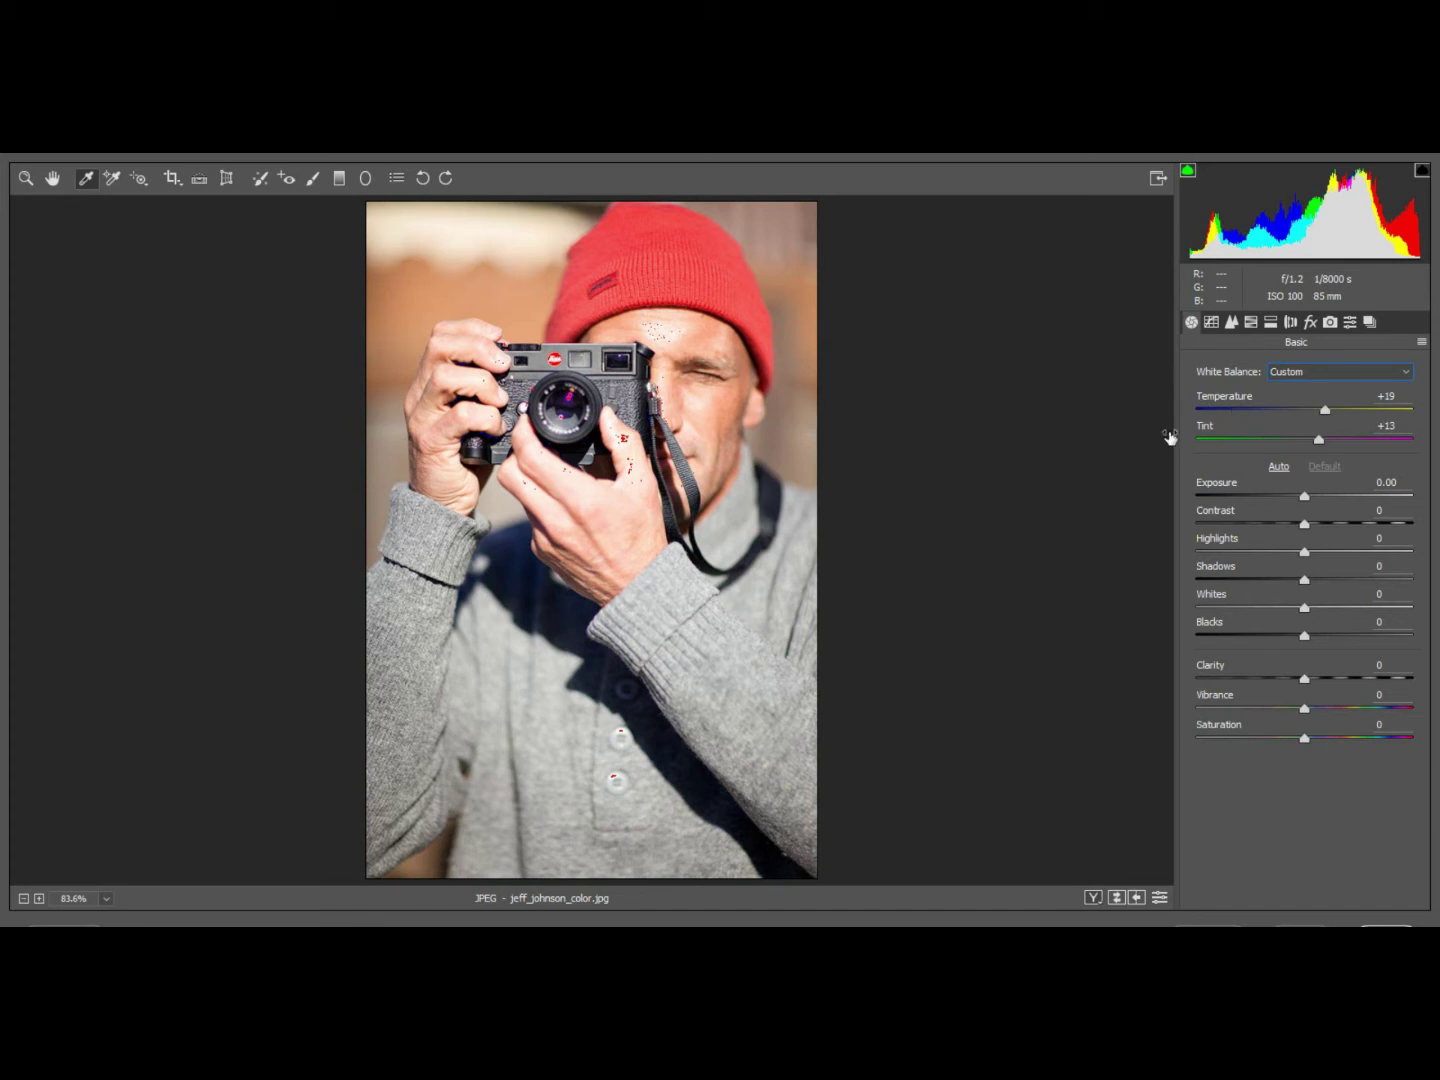
# Step: Try Temperature at +64 and +41, then reset it and settle at +13
pyautogui.click(1324, 409)
pyautogui.moveTo(1324, 410); pyautogui.dragTo(1374, 418)
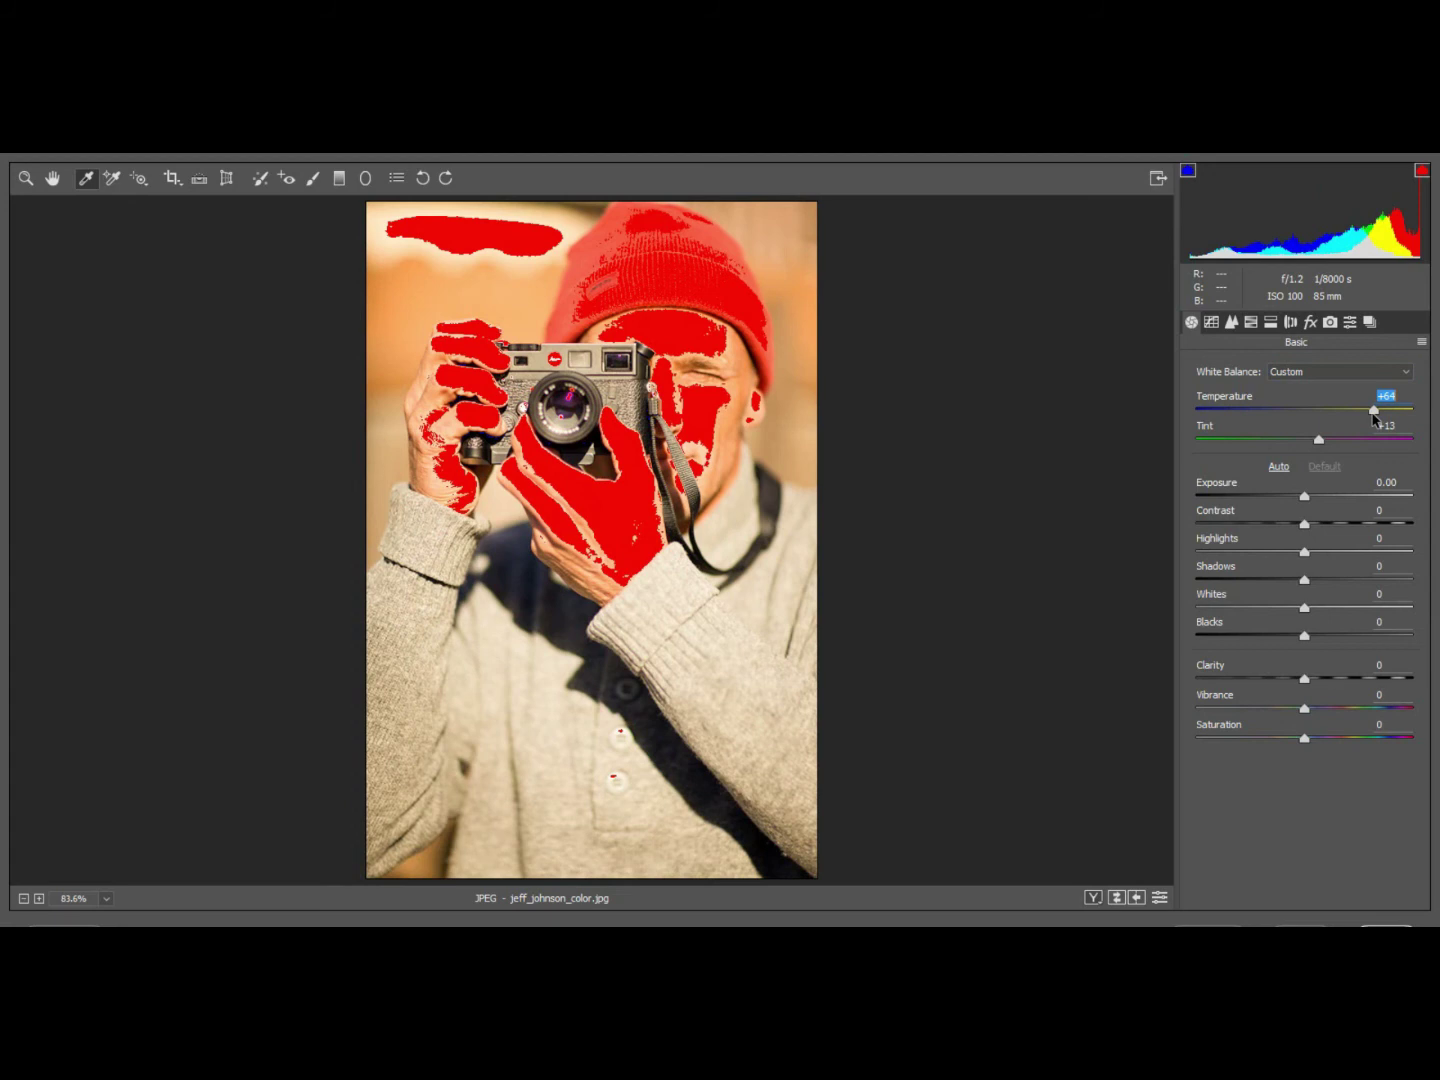
pyautogui.moveTo(1374, 418); pyautogui.dragTo(1268, 410)
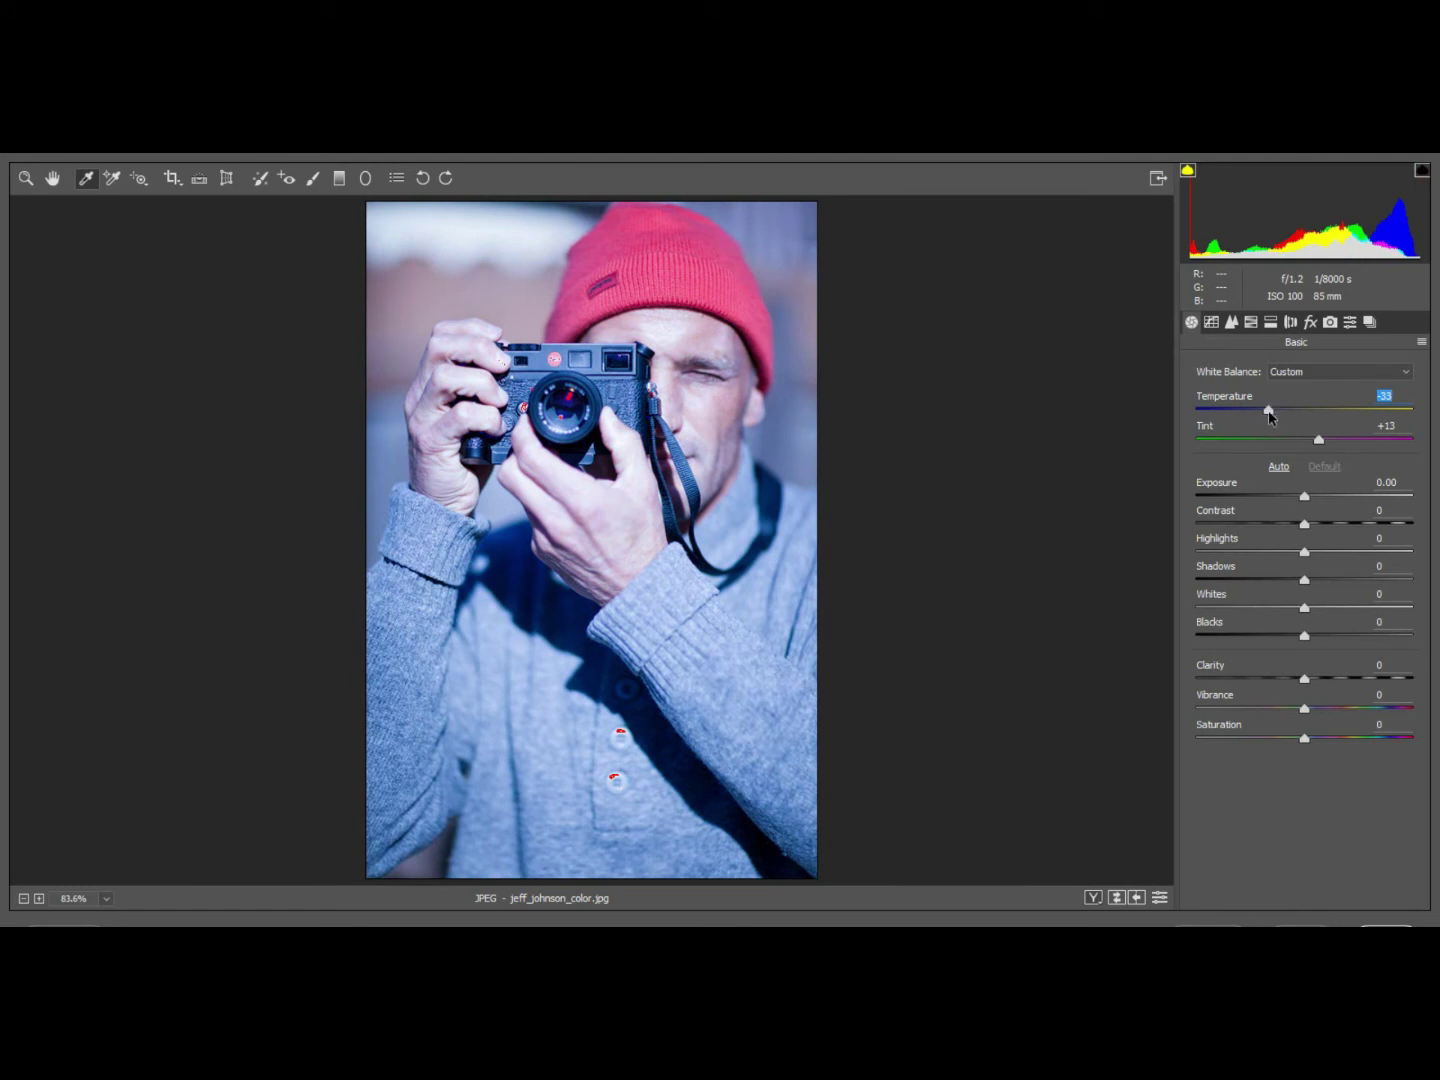
pyautogui.doubleClick(1268, 411)
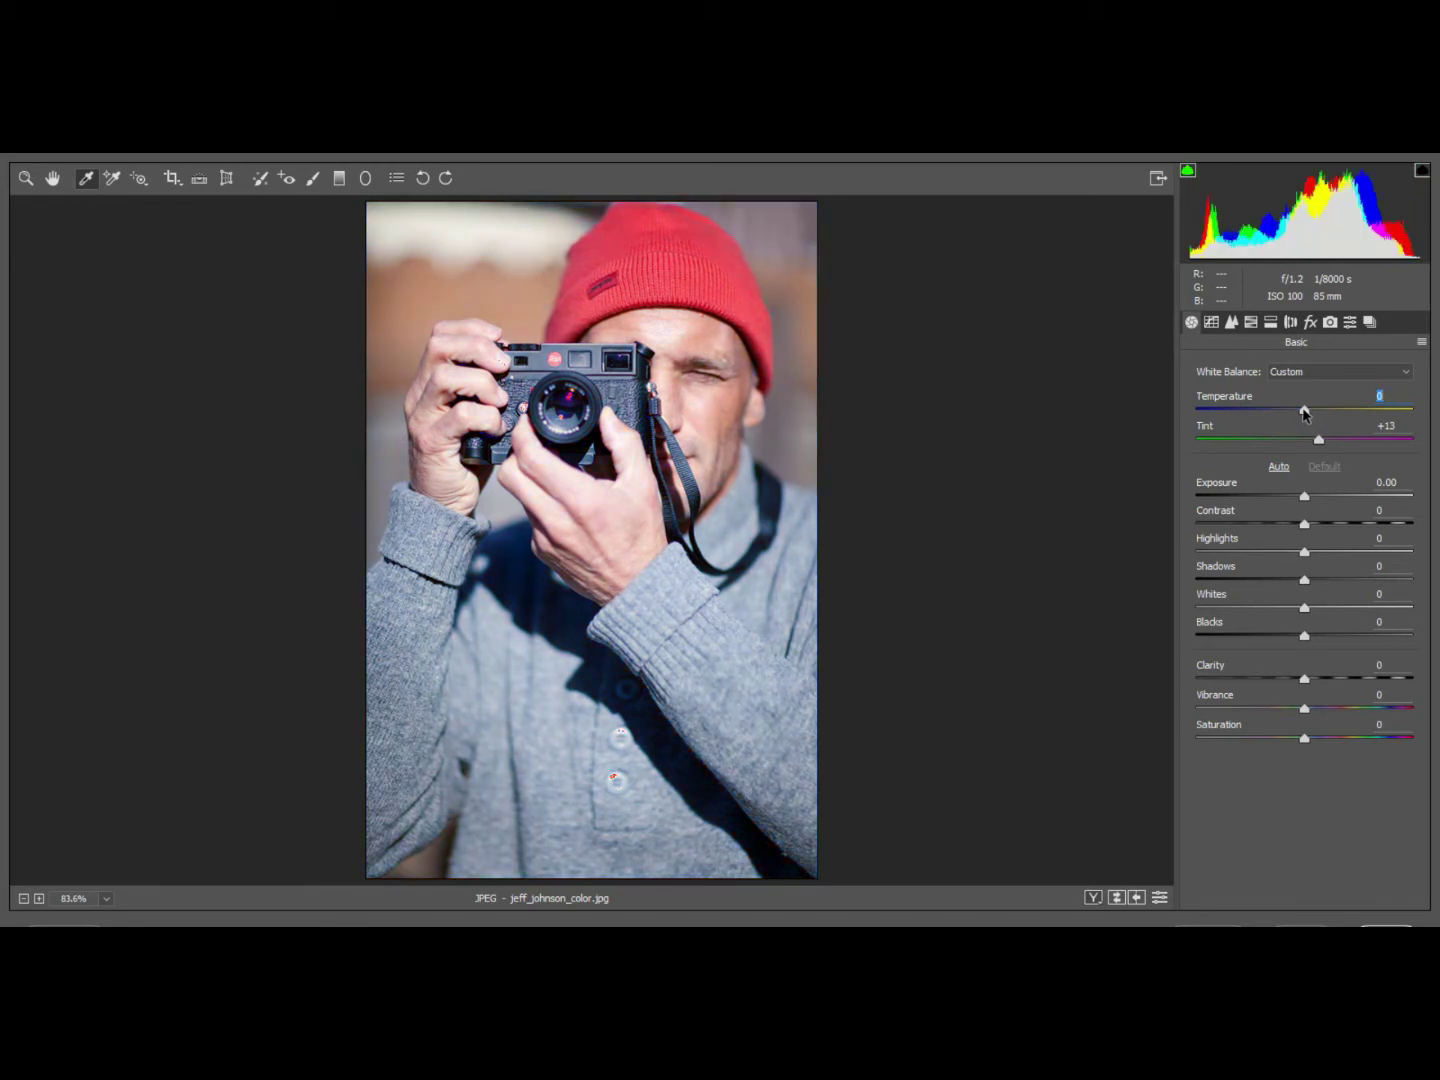
pyautogui.moveTo(1304, 412); pyautogui.dragTo(1318, 412)
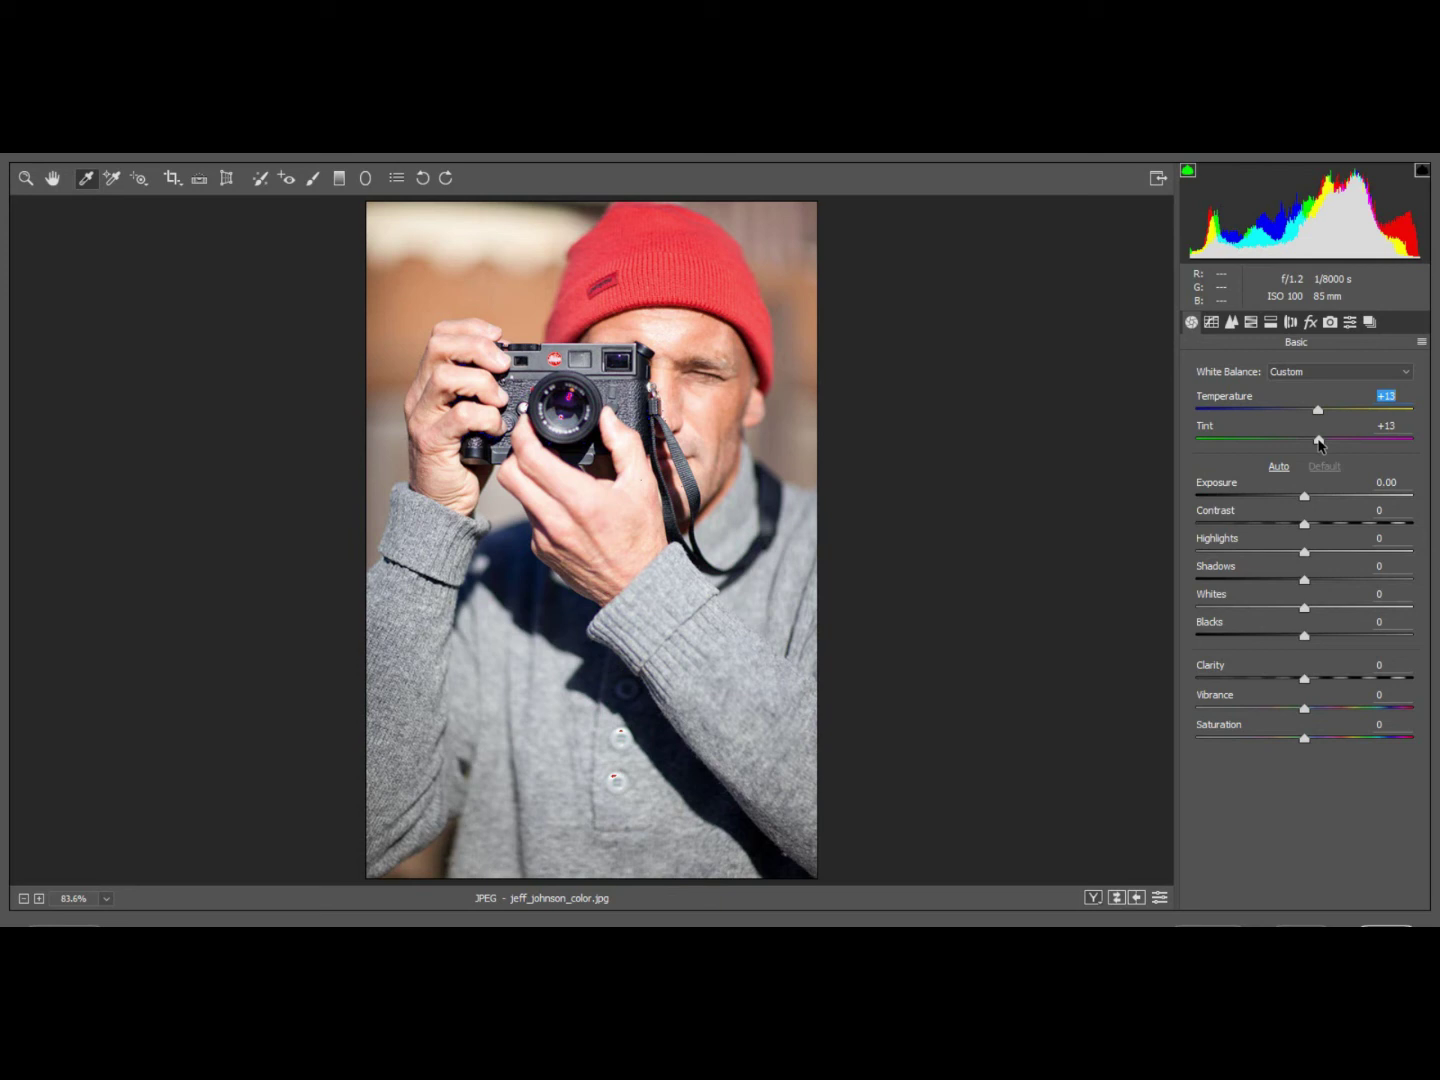
# Step: Swing Tint toward green, then magenta, before settling it at +18
pyautogui.click(1319, 441)
pyautogui.moveTo(1319, 441); pyautogui.dragTo(1239, 441)
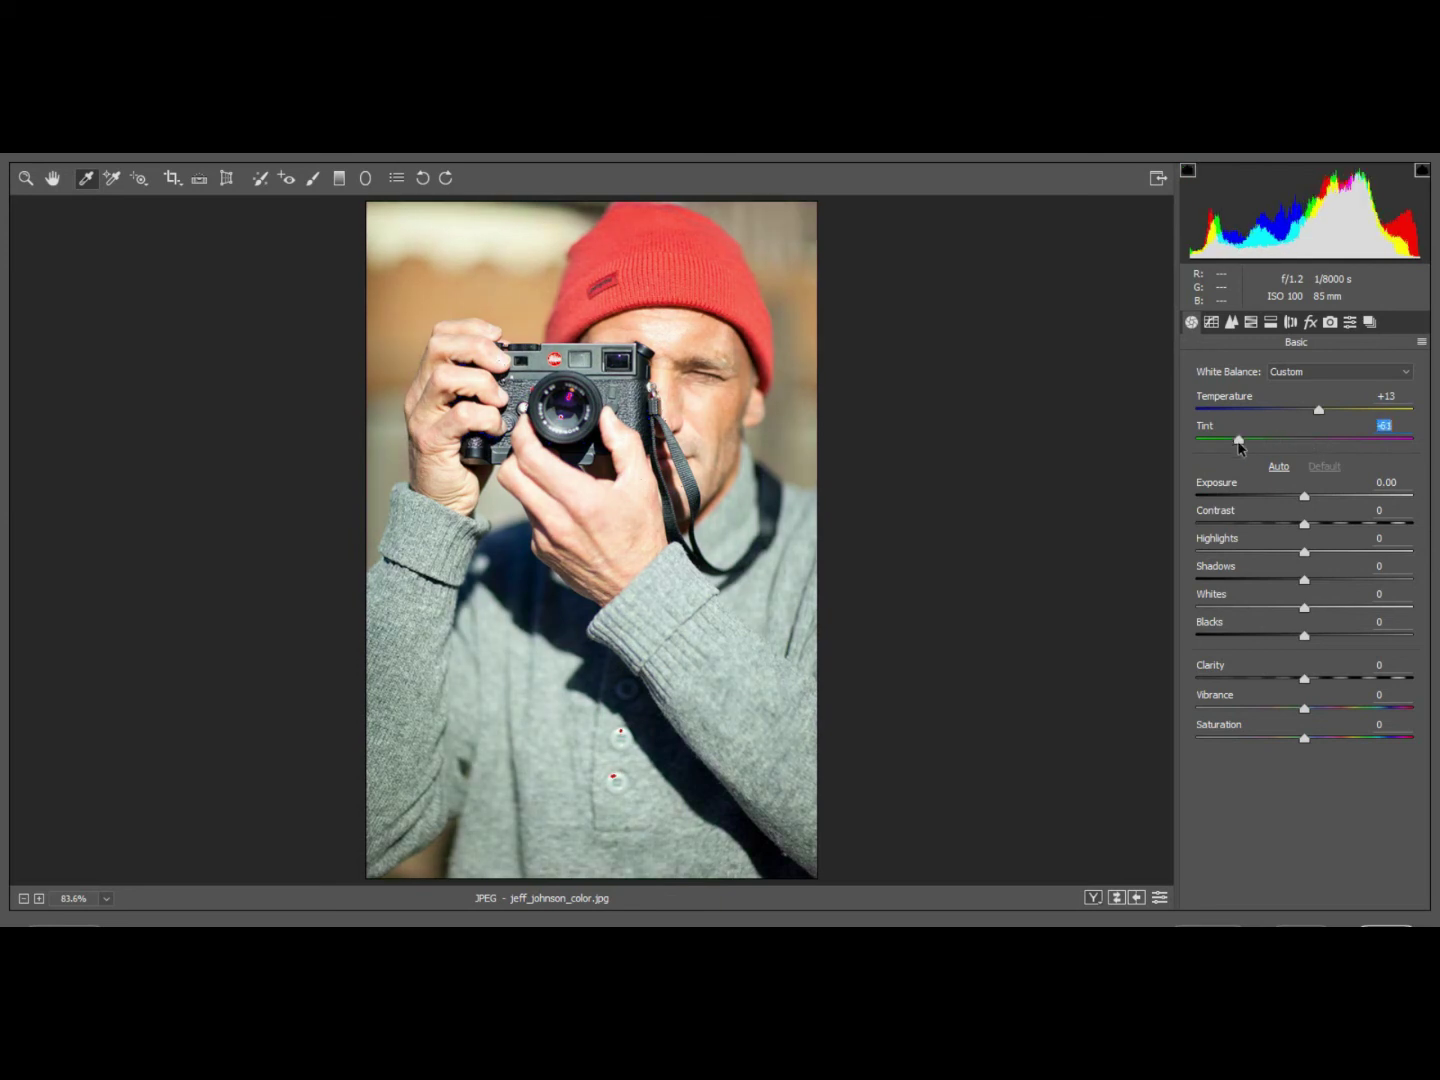
pyautogui.moveTo(1238, 444); pyautogui.dragTo(1345, 447)
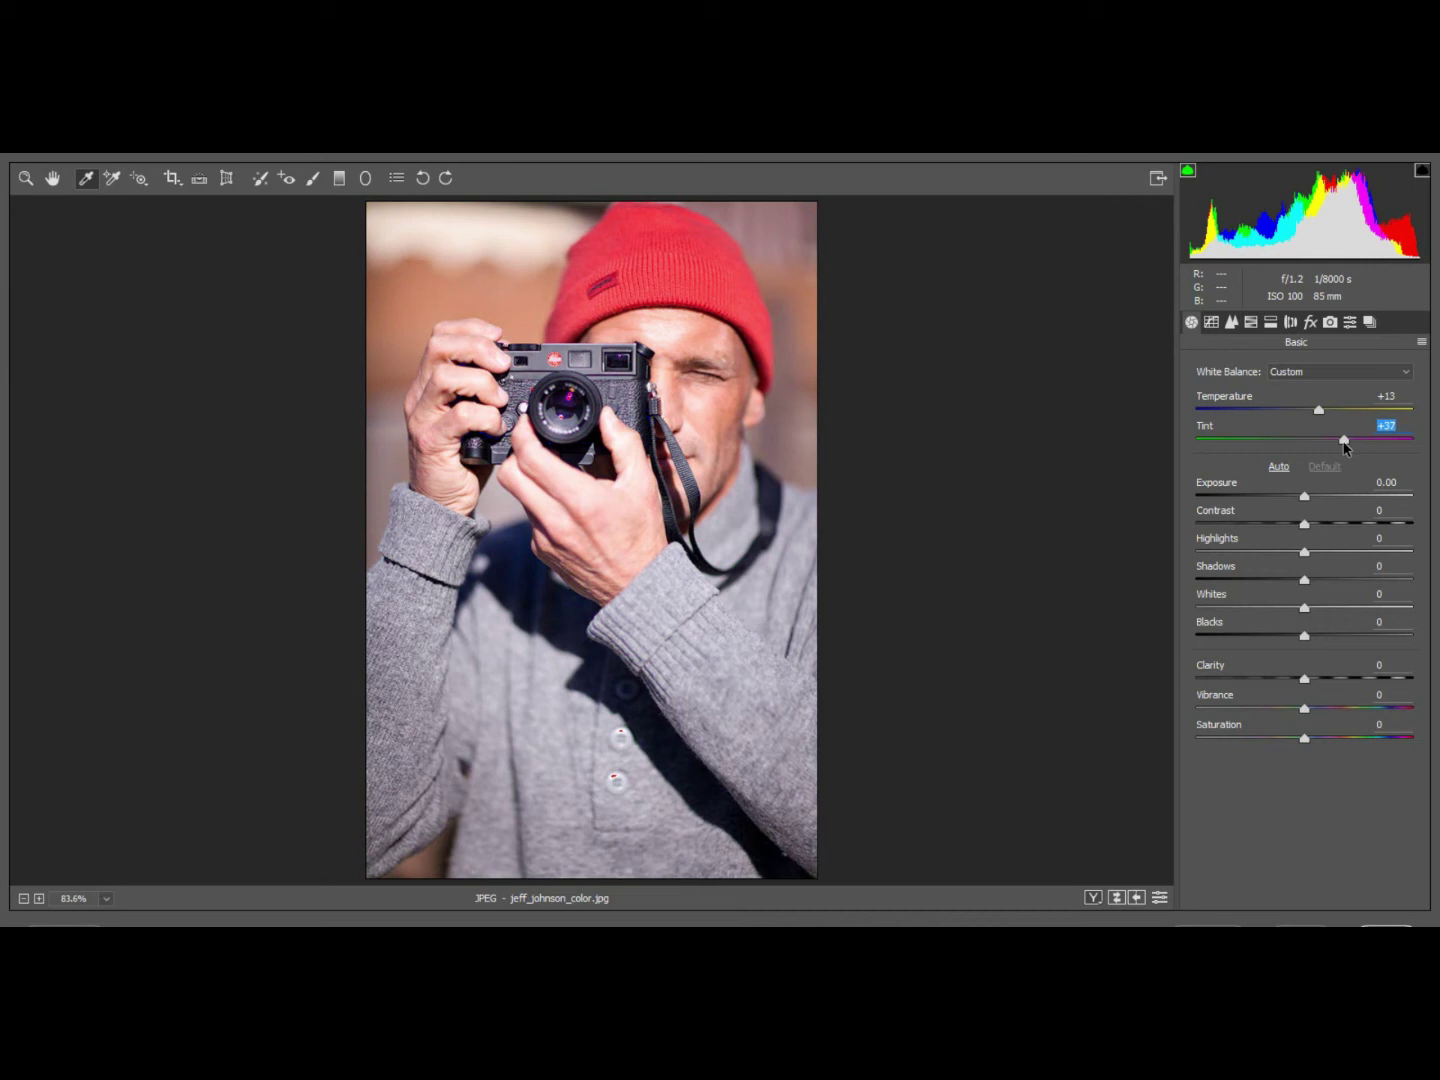
pyautogui.moveTo(1343, 441); pyautogui.dragTo(1323, 448)
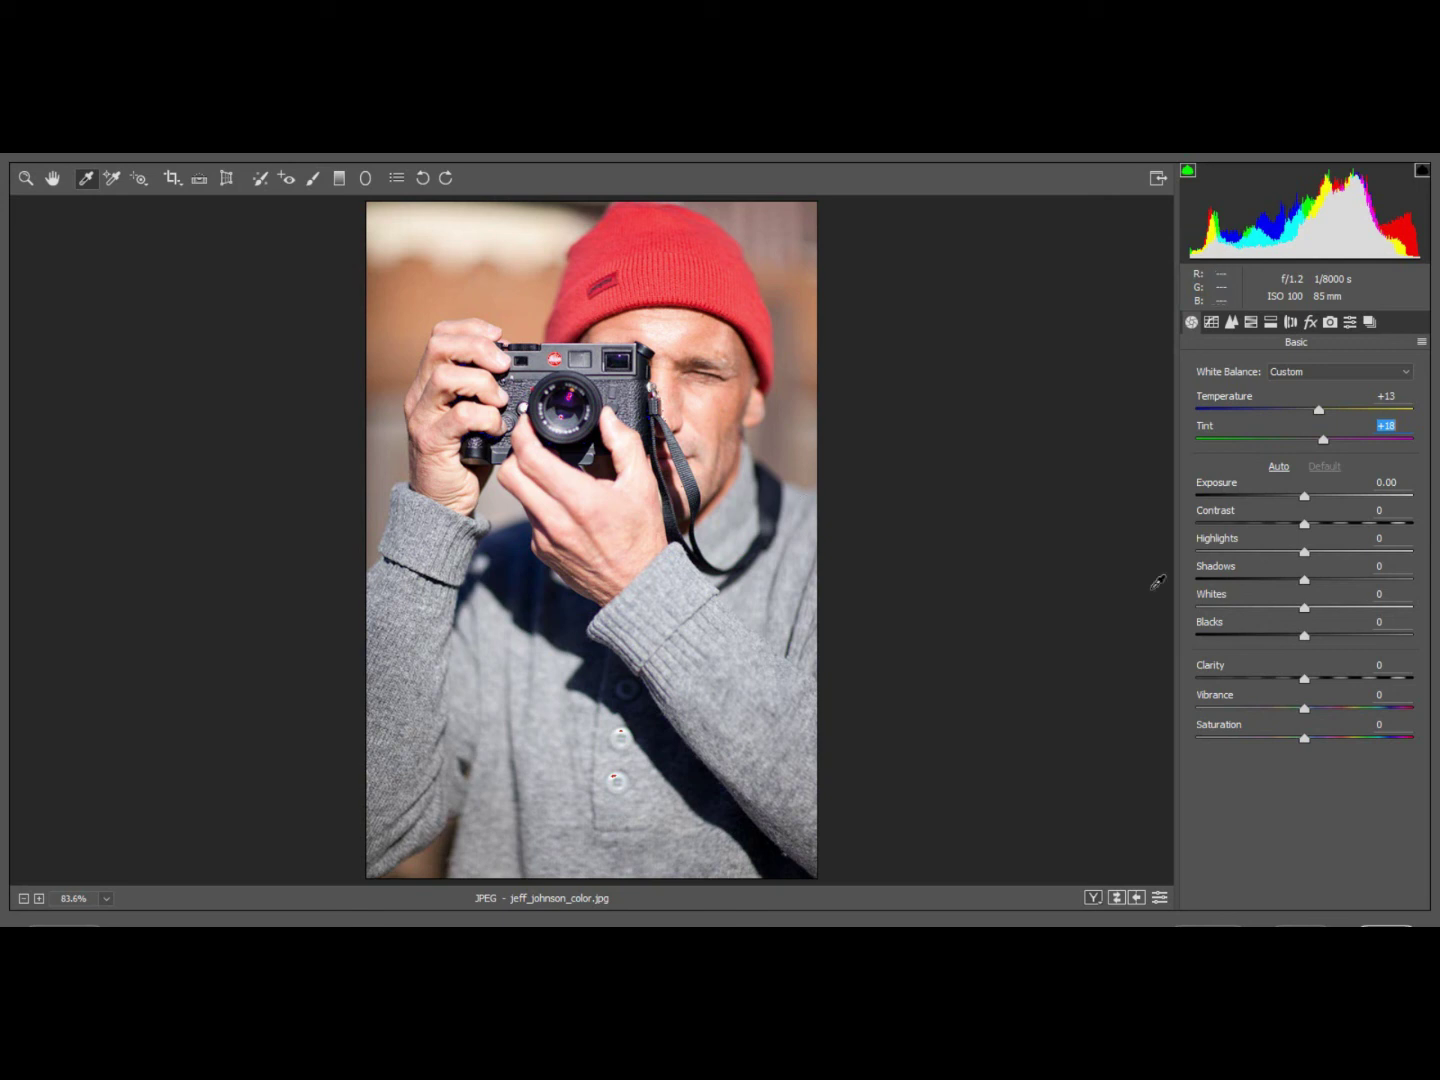
# Step: Lower the Highlights slider to -45
pyautogui.click(1304, 553)
pyautogui.moveTo(1304, 553); pyautogui.dragTo(1286, 557)
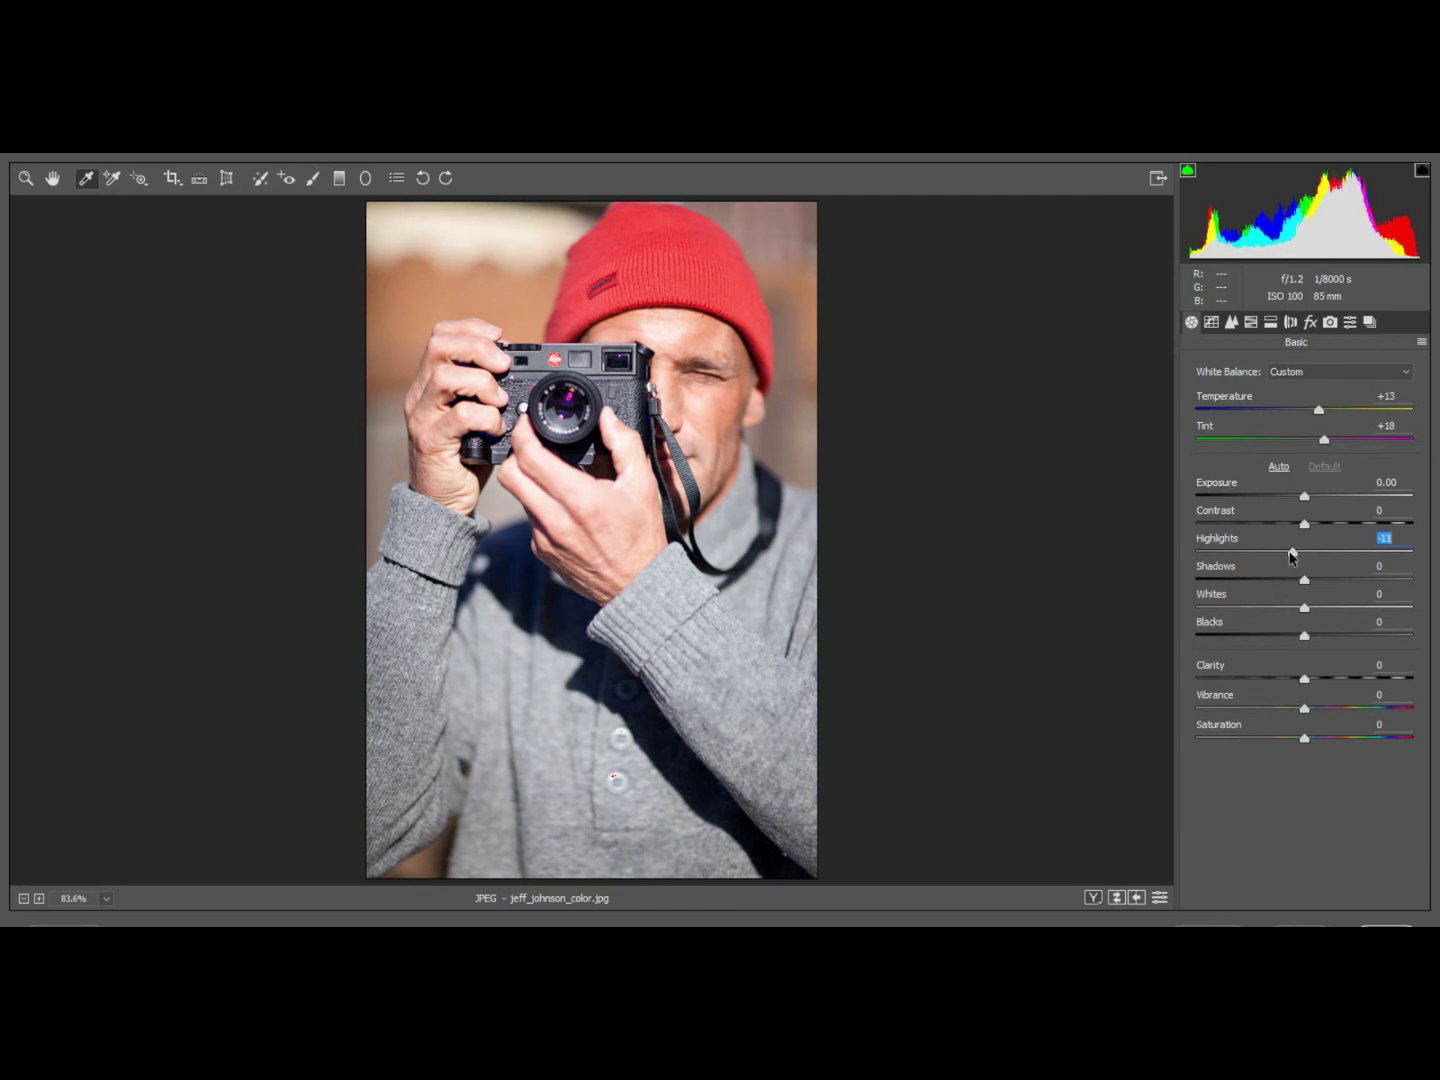
pyautogui.moveTo(1286, 557); pyautogui.dragTo(1257, 559)
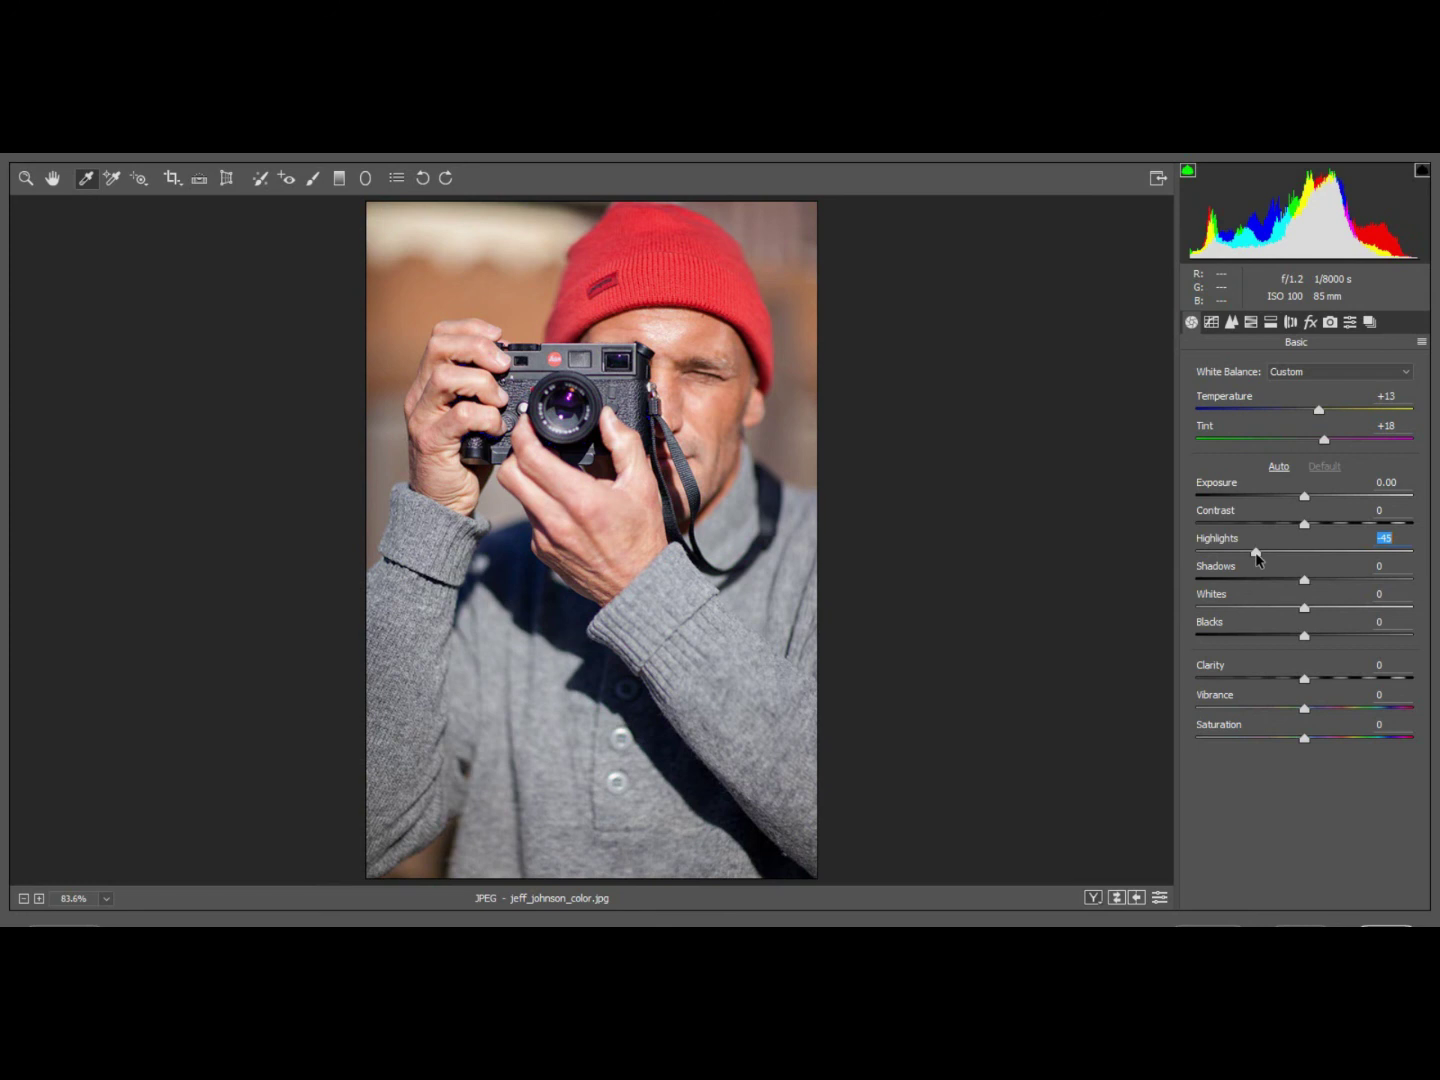
# Step: Raise the Exposure slider to +0.70
pyautogui.click(1303, 499)
pyautogui.moveTo(1302, 497); pyautogui.dragTo(1304, 497)
pyautogui.moveTo(1309, 500); pyautogui.dragTo(1317, 498)
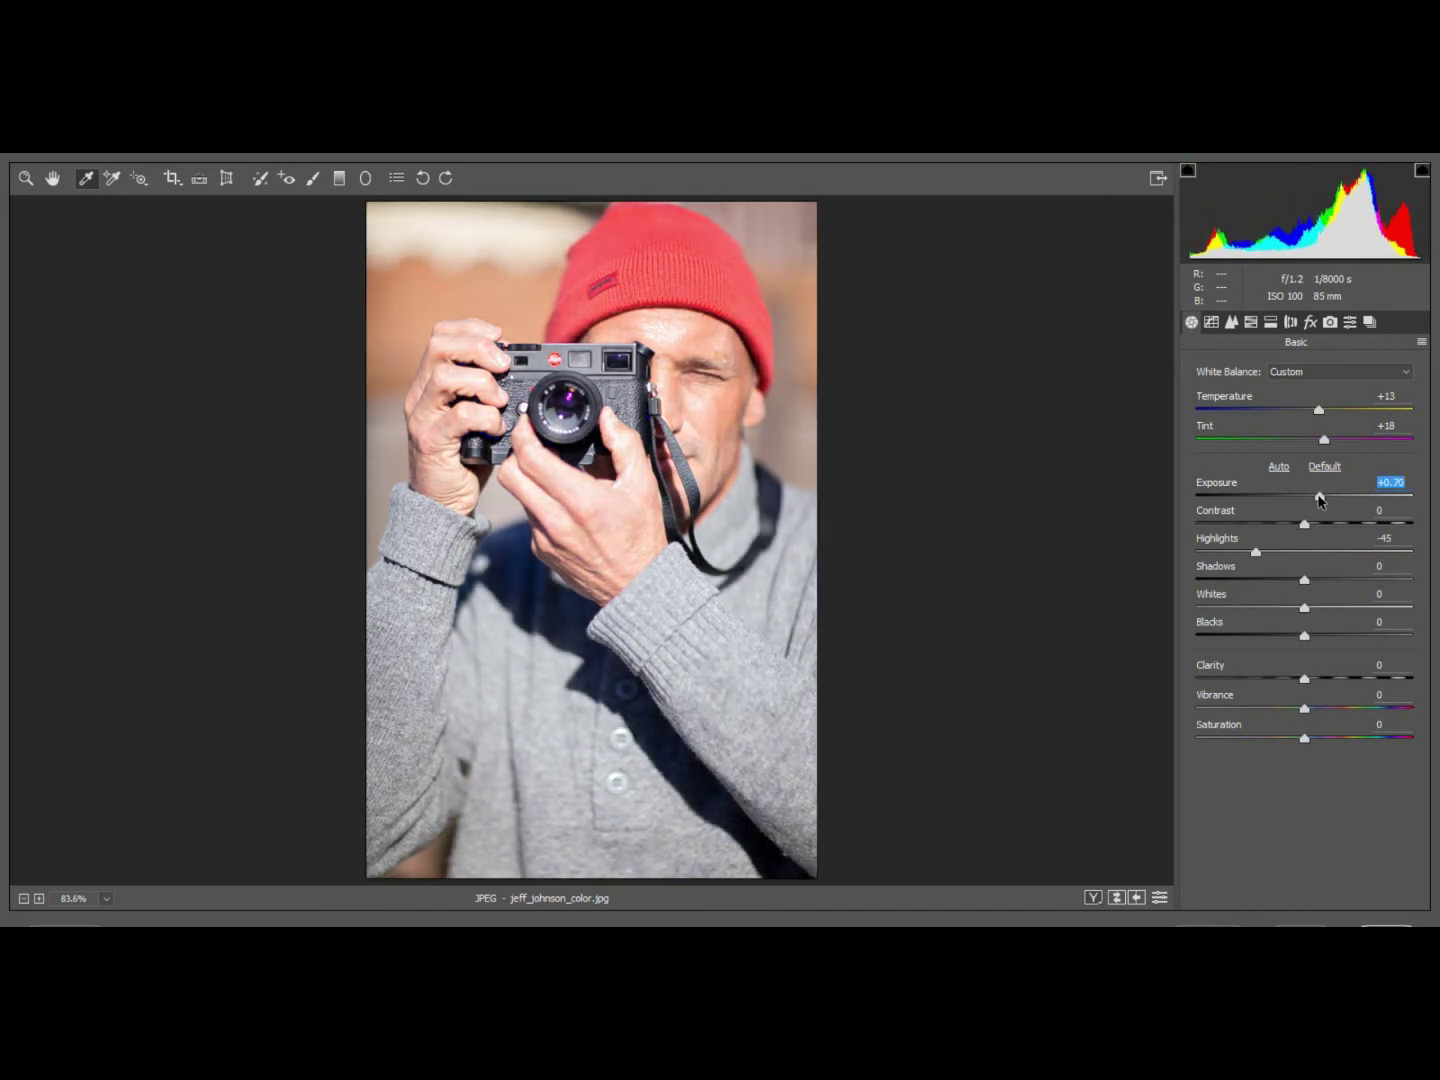
# Step: Drop Temperature from +13 to +2 and raise Tint from +18 to +37
pyautogui.click(1318, 411)
pyautogui.moveTo(1318, 411); pyautogui.dragTo(1304, 412)
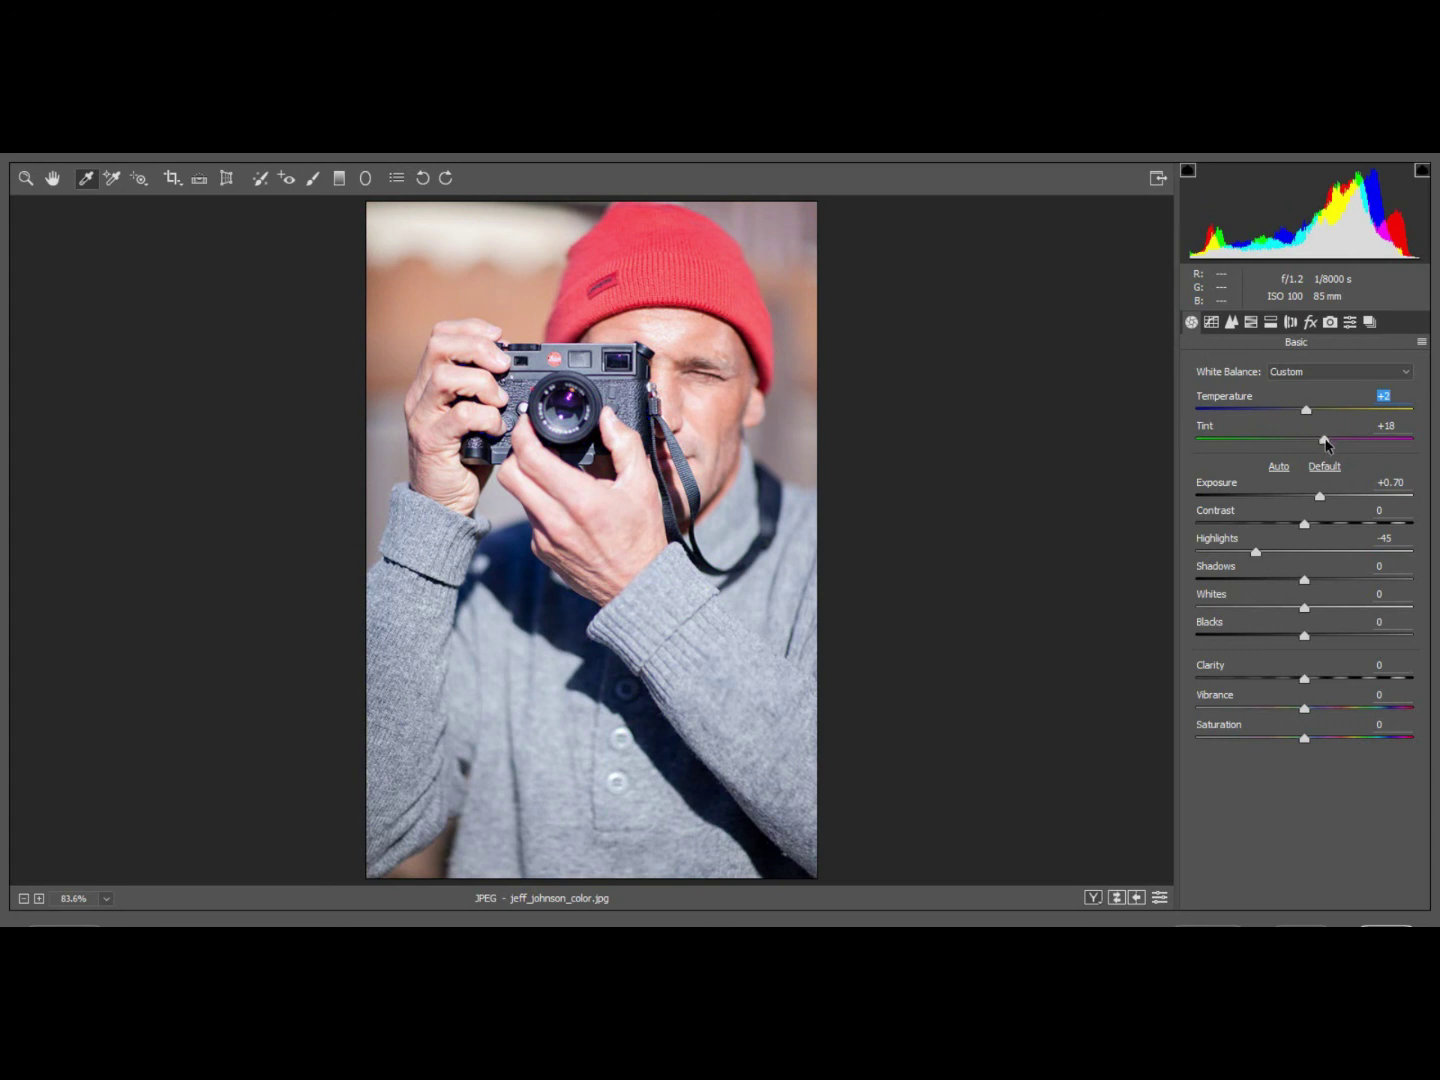
pyautogui.click(1324, 443)
pyautogui.moveTo(1323, 442); pyautogui.dragTo(1325, 442)
pyautogui.moveTo(1332, 439); pyautogui.dragTo(1345, 443)
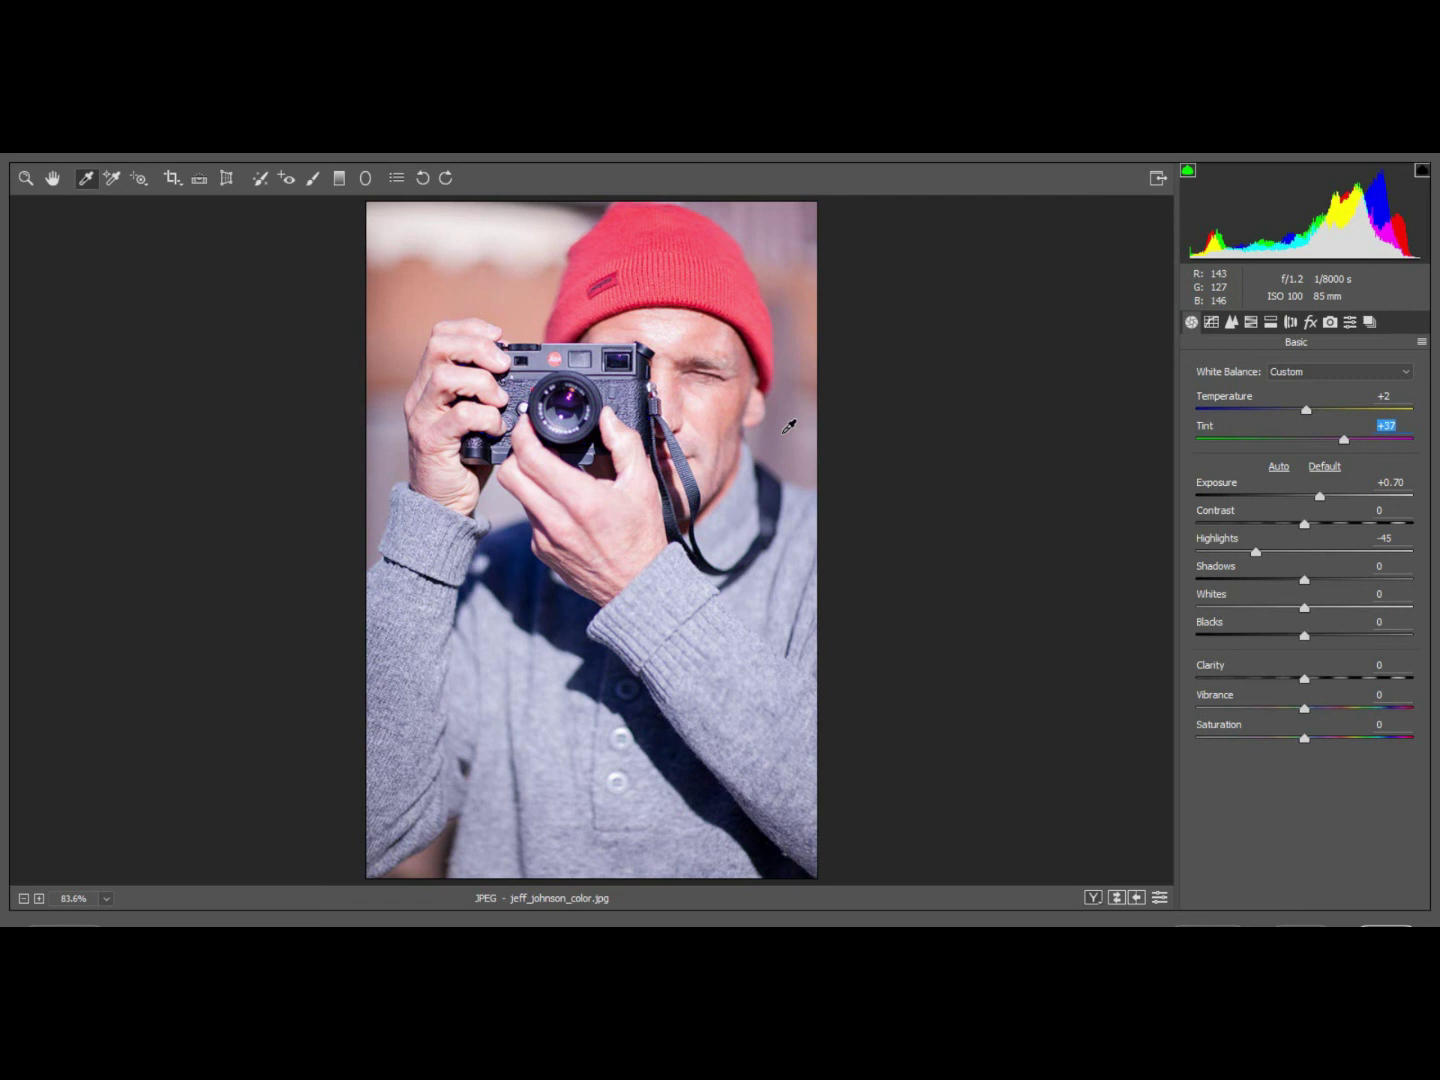
pyautogui.hotkey('ctrl', 'z')
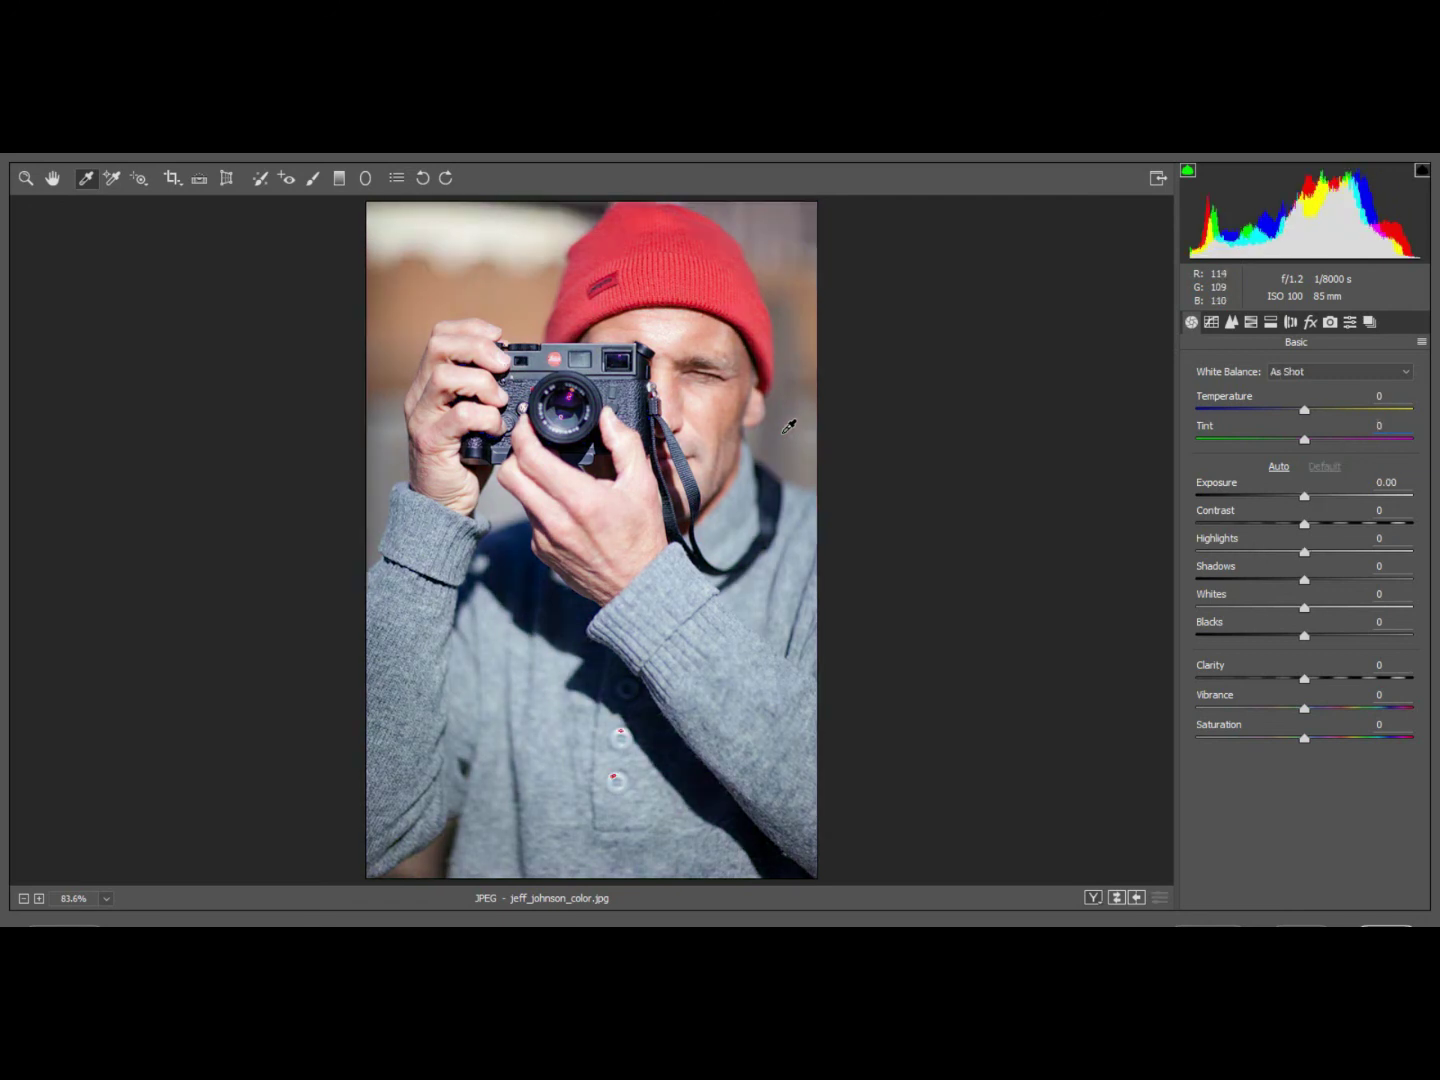
pyautogui.hotkey('ctrl', 'z')
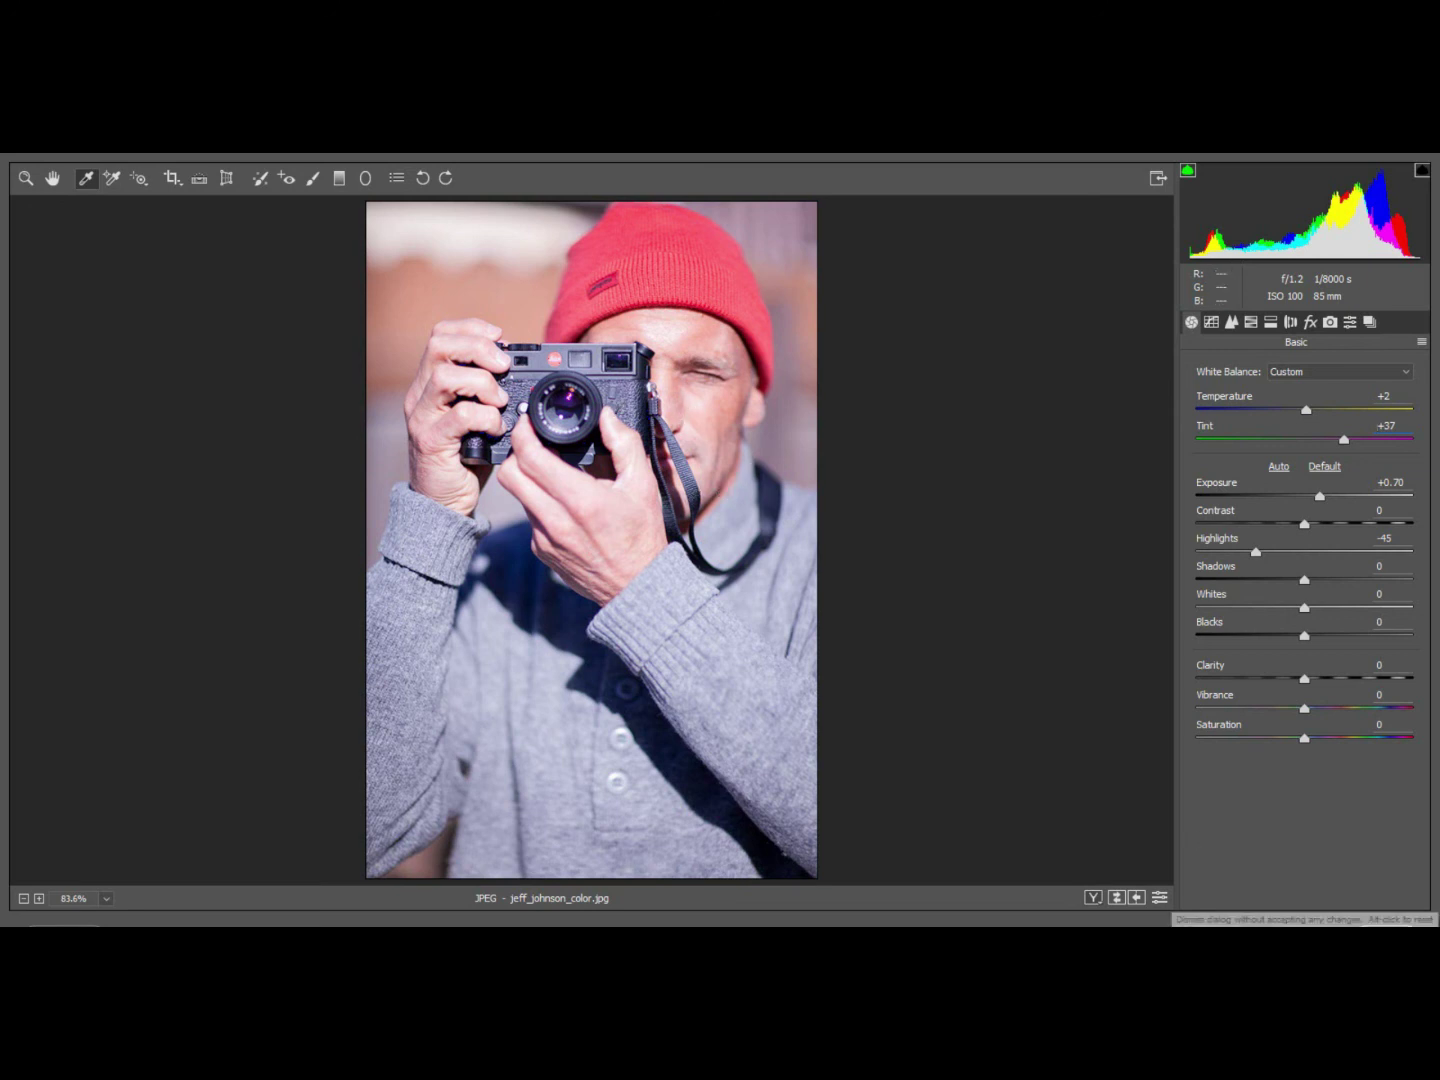
# Step: Cancel Camera Raw, discarding the edits and returning to Bridge
pyautogui.click(1274, 913)
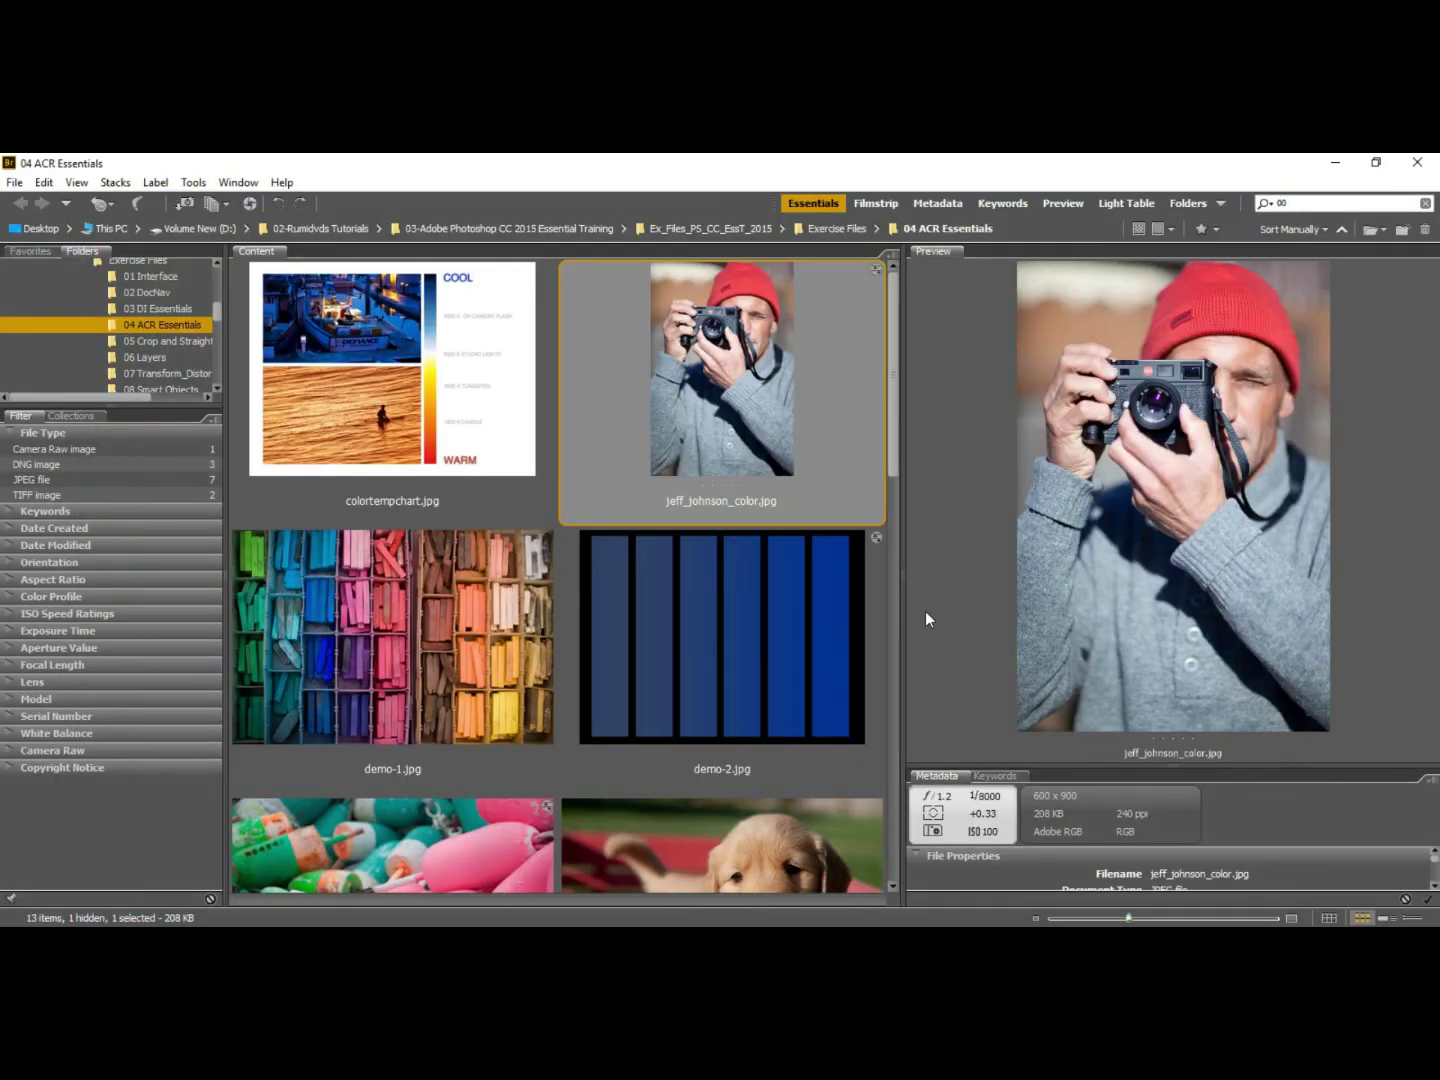